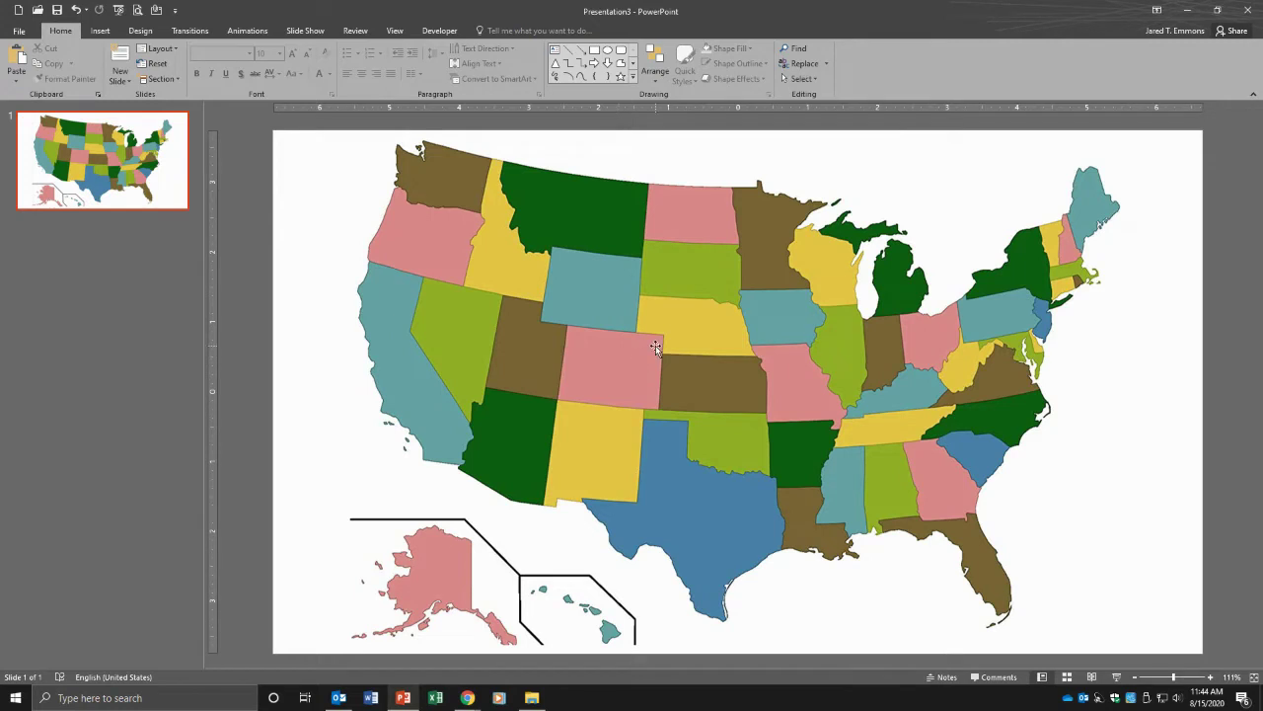
Step: Draw a rectangle about 1.05" high and 0.61" wide over Indiana on the map
{"action": "left_click", "coordinate": [99, 30]}
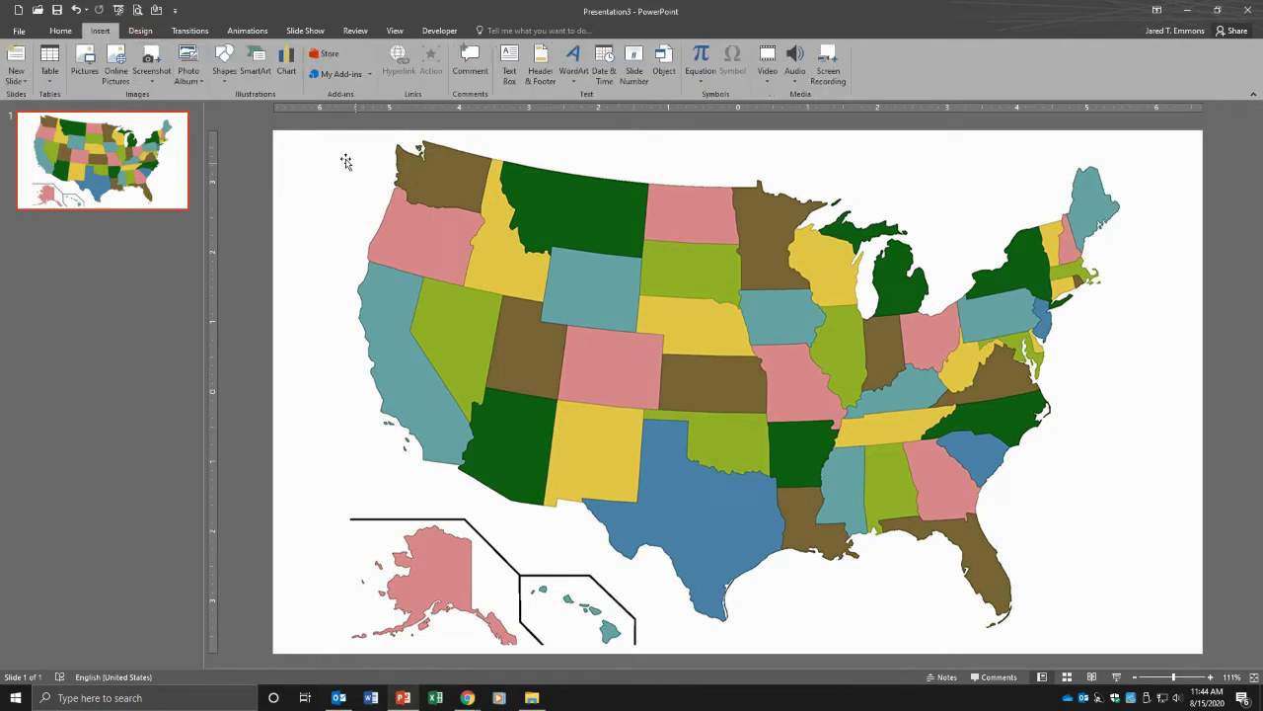
{"action": "left_click", "coordinate": [226, 79]}
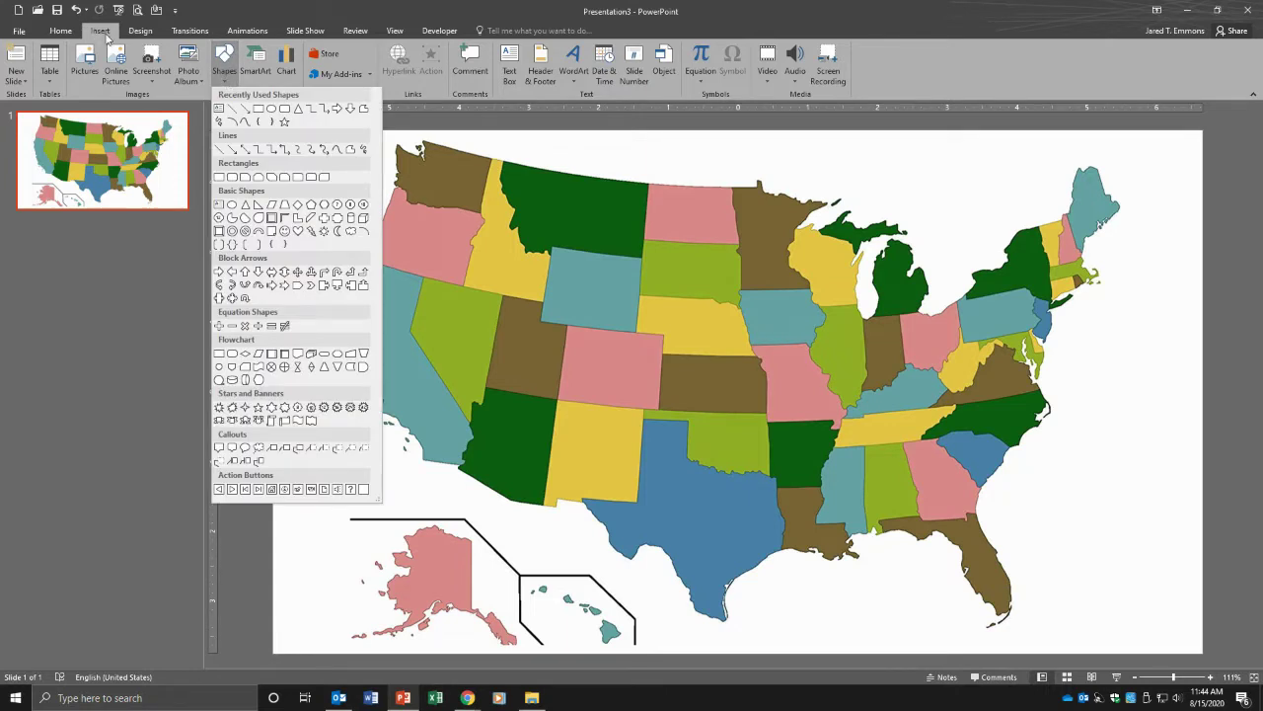
{"action": "left_click", "coordinate": [258, 108]}
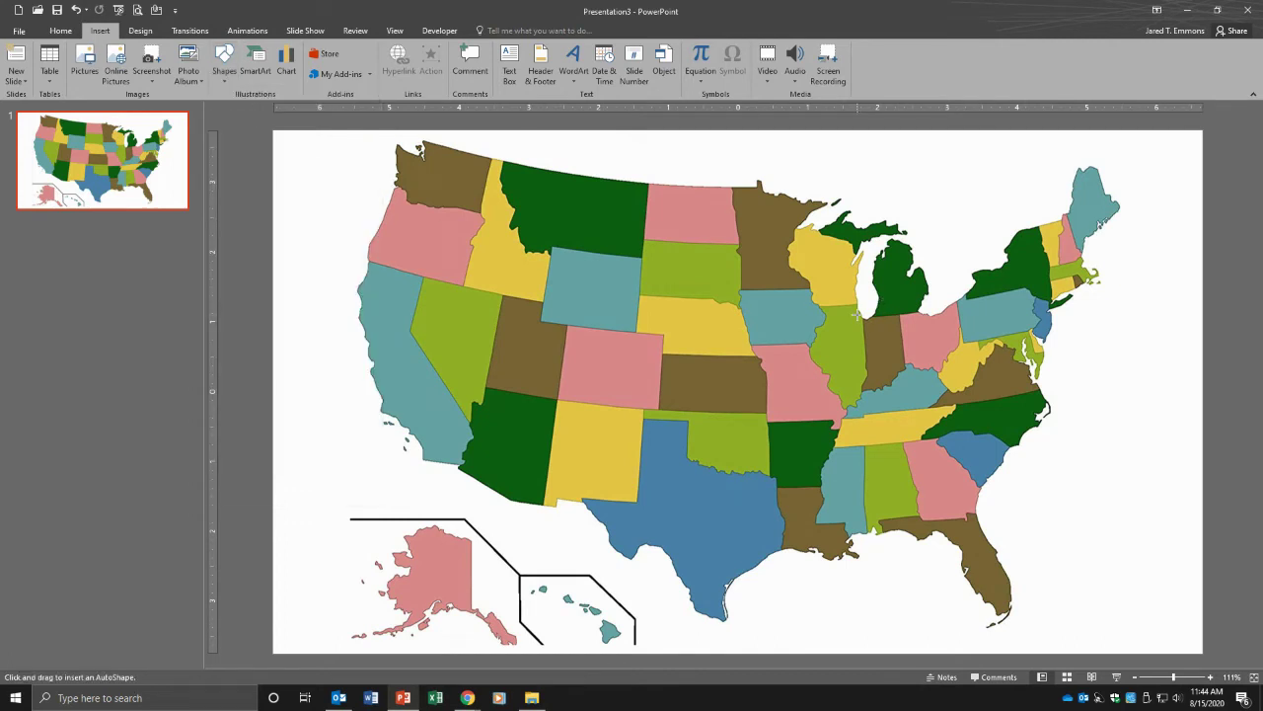
{"action": "left_click_drag", "start_coordinate": [861, 314], "coordinate": [904, 386]}
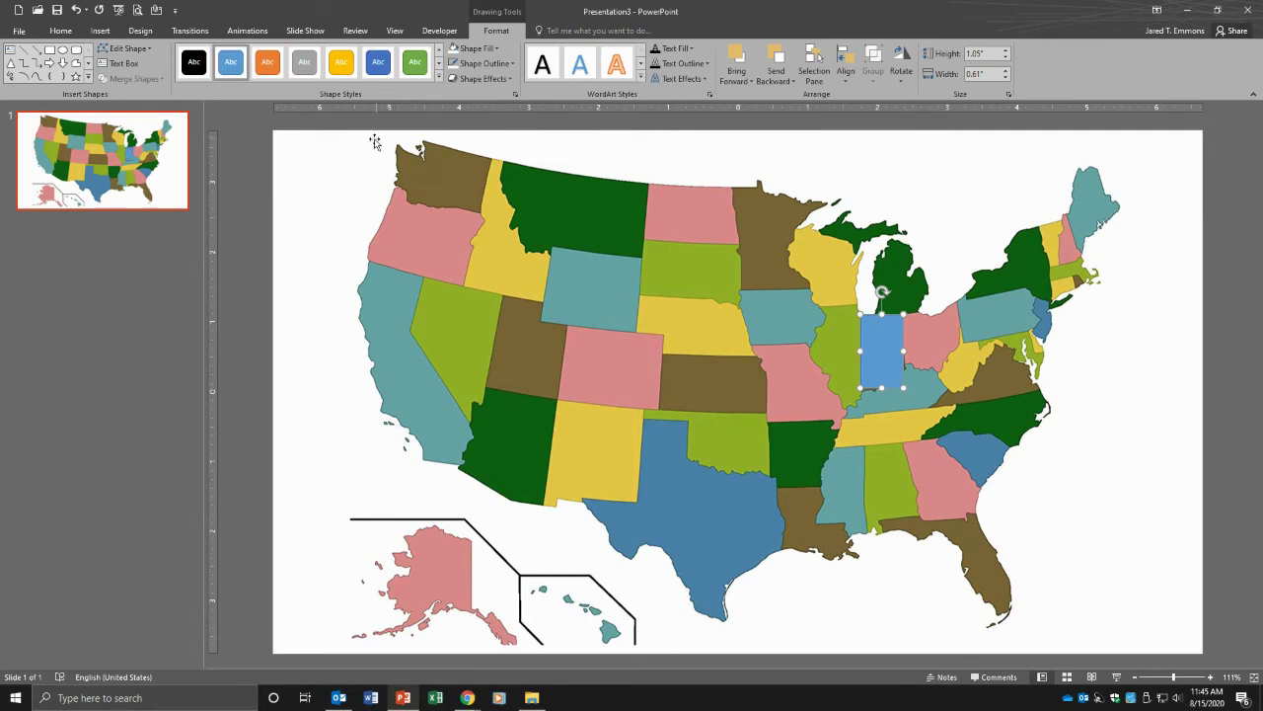
Step: Apply the solid gold shape style to the rectangle over Indiana and remove its outline
{"action": "left_click", "coordinate": [340, 62]}
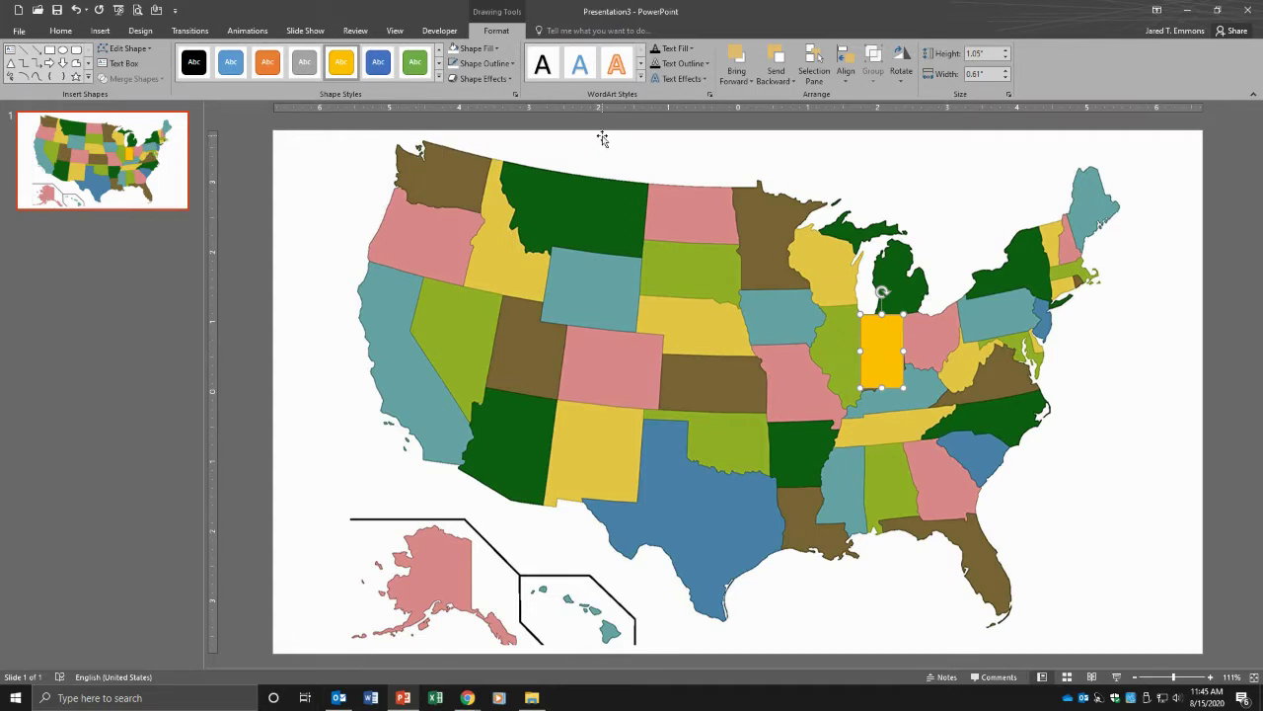
{"action": "left_click", "coordinate": [491, 66]}
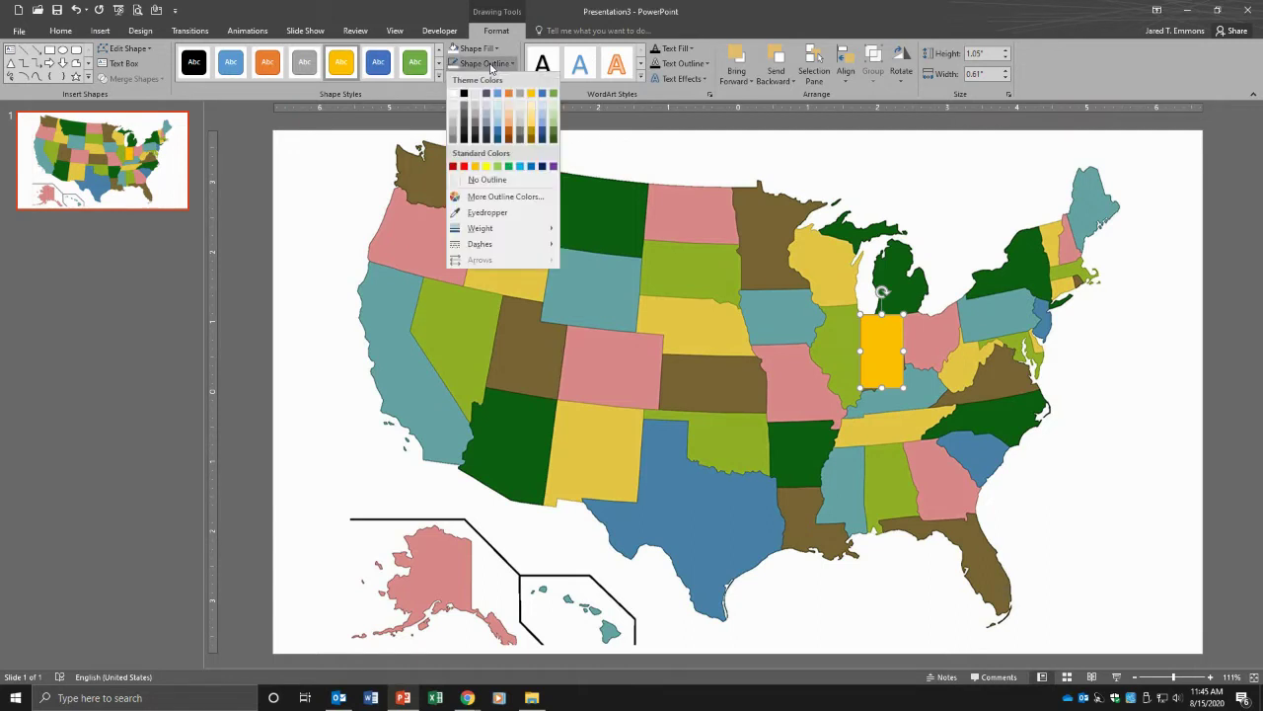
{"action": "left_click", "coordinate": [532, 178]}
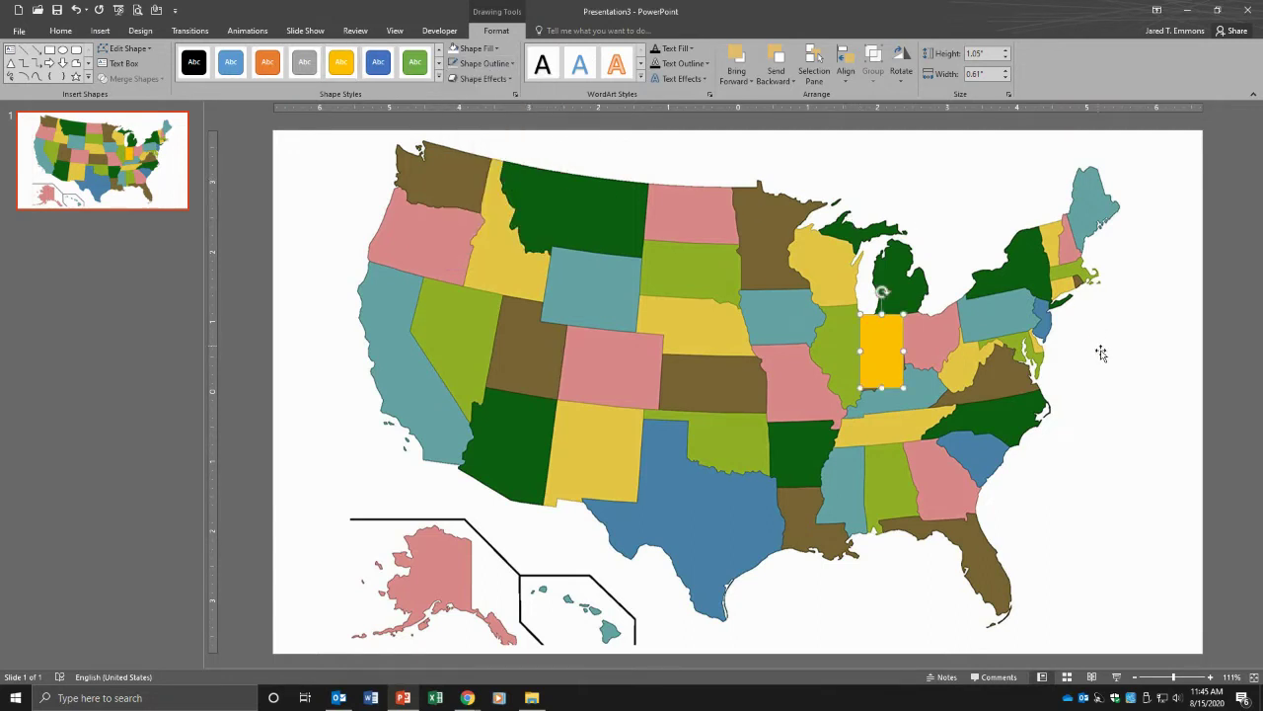
{"action": "left_click", "coordinate": [1177, 395]}
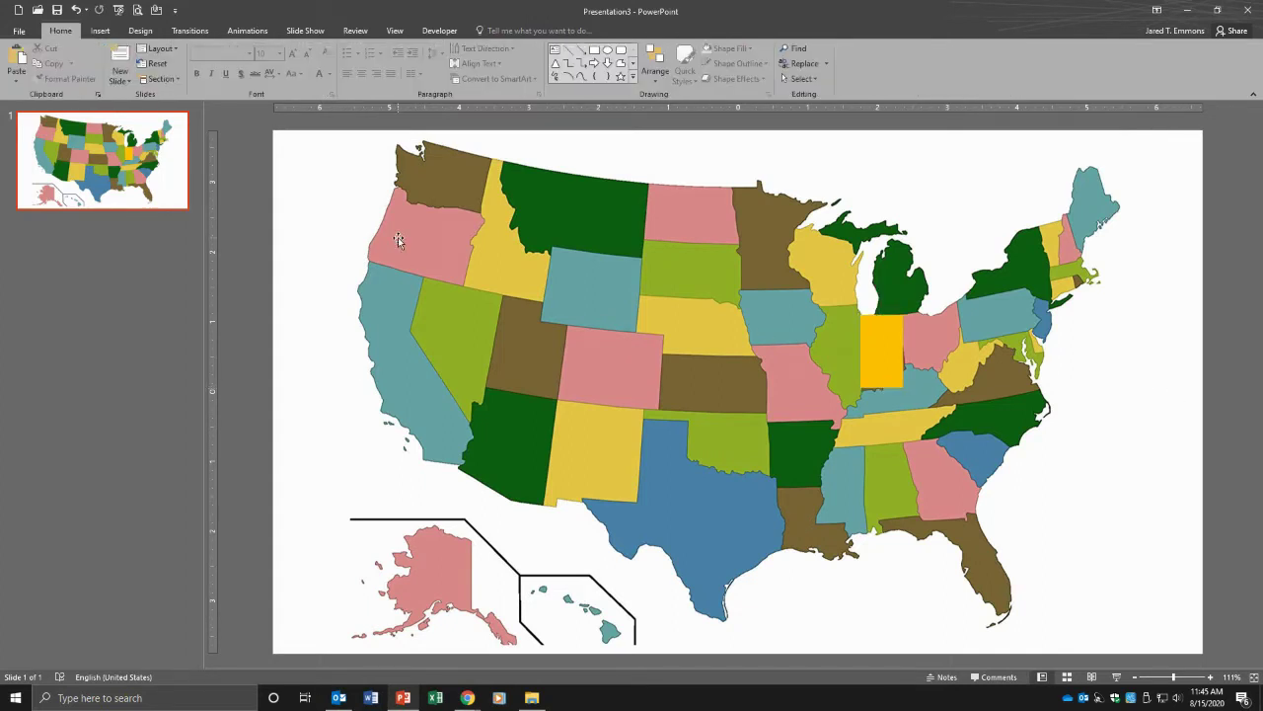
Step: Draw a rounded rectangle about 0.39" by 1.21" across the gold shape, fully round its corners, and enter the text "Indiana"
{"action": "left_click", "coordinate": [102, 33]}
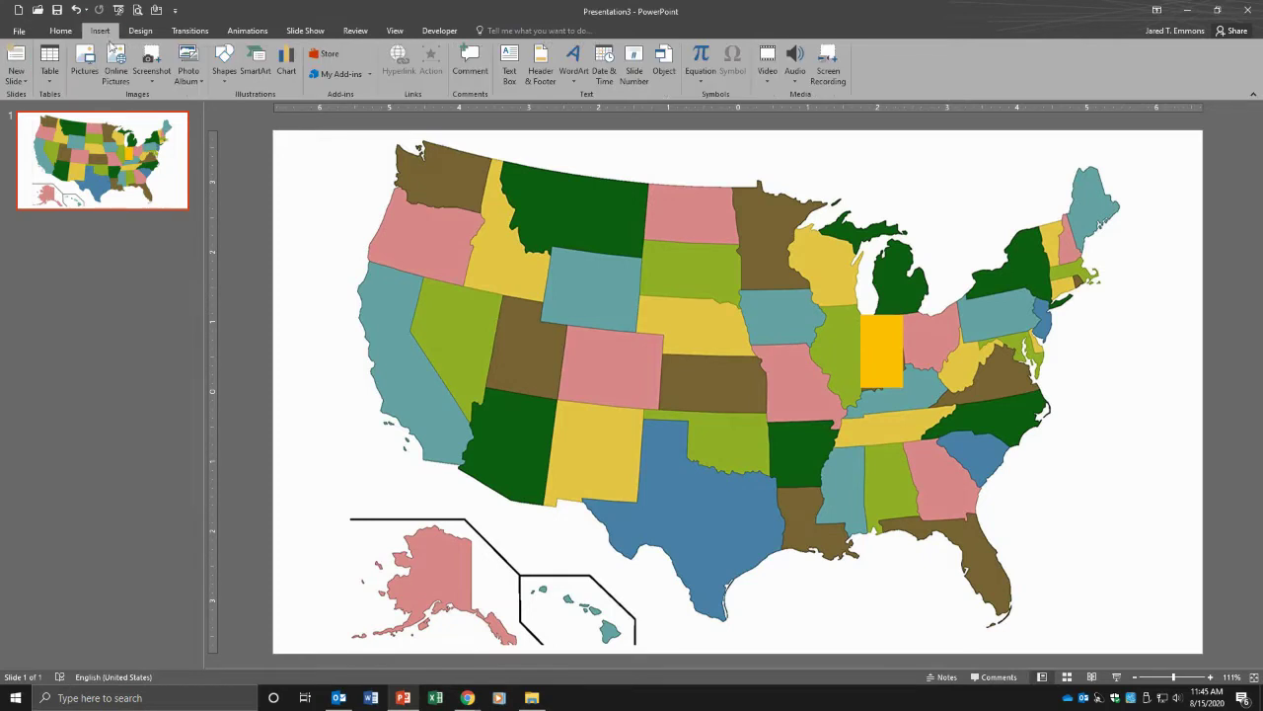
{"action": "left_click", "coordinate": [225, 61]}
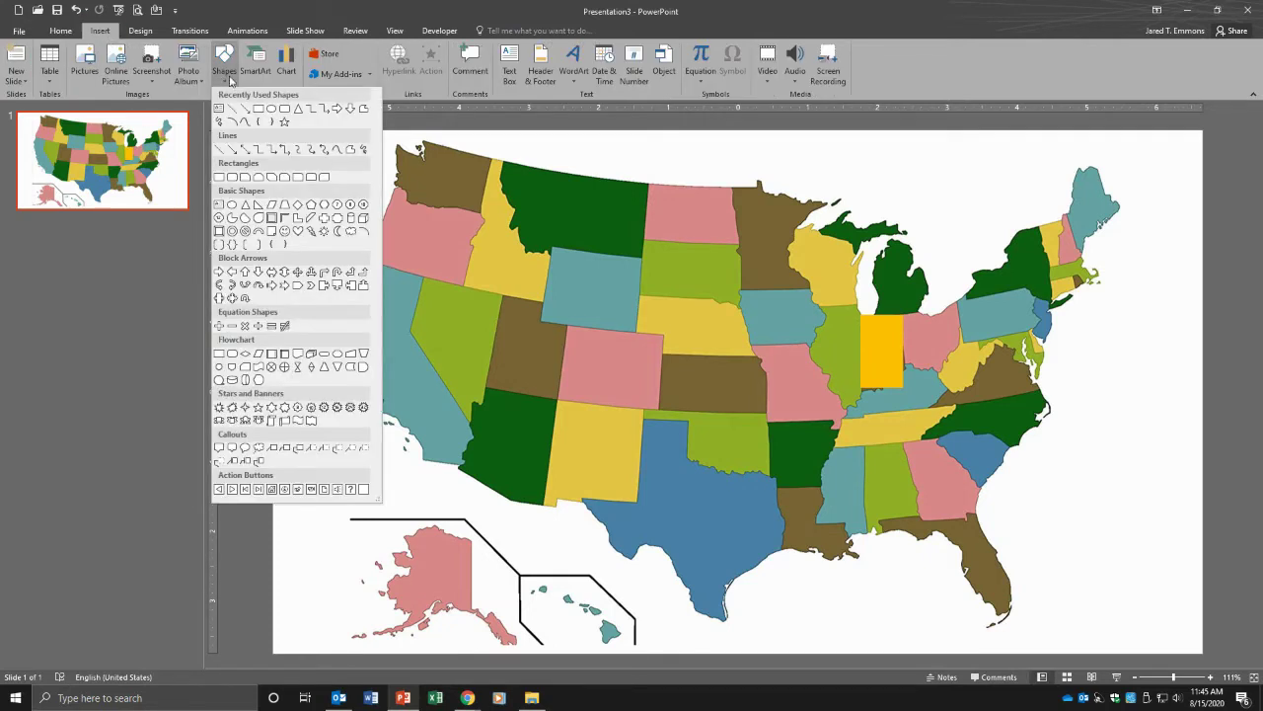
{"action": "left_click", "coordinate": [285, 109]}
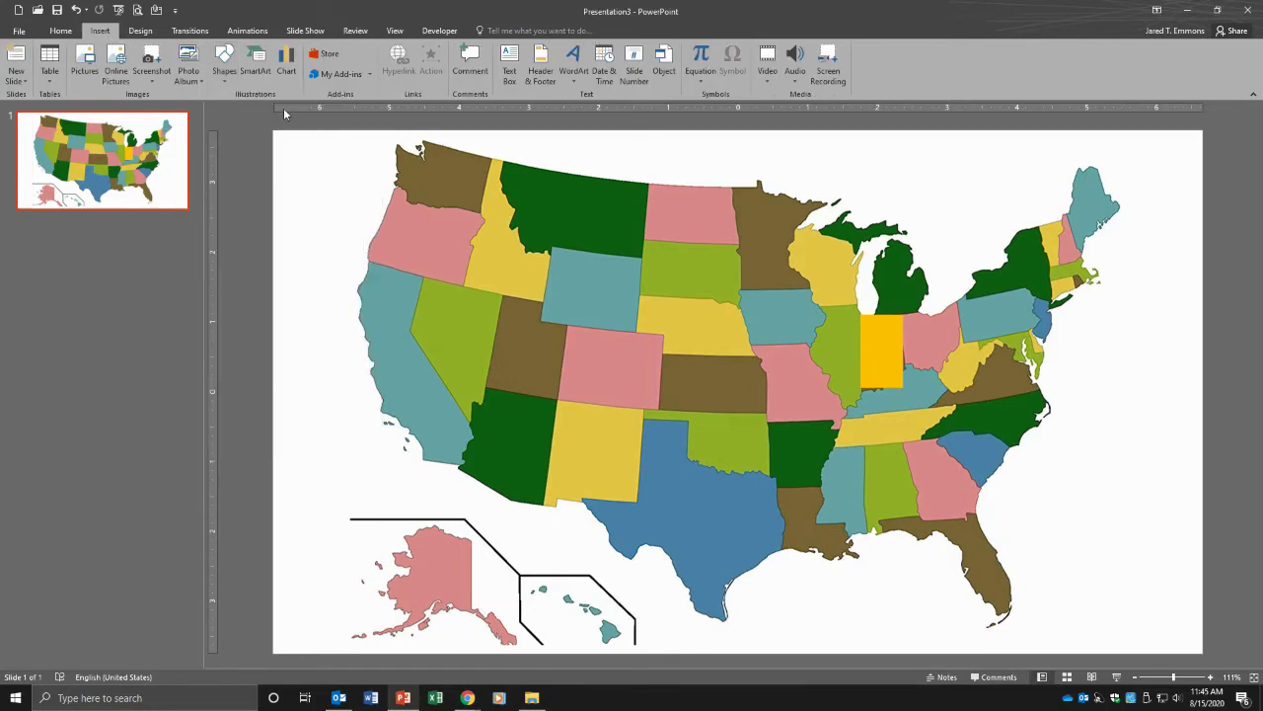
{"action": "mouse_move", "coordinate": [837, 341]}
{"action": "left_mouse_down"}
{"action": "mouse_move", "coordinate": [938, 375]}
{"action": "mouse_move", "coordinate": [923, 368]}
{"action": "left_mouse_up"}
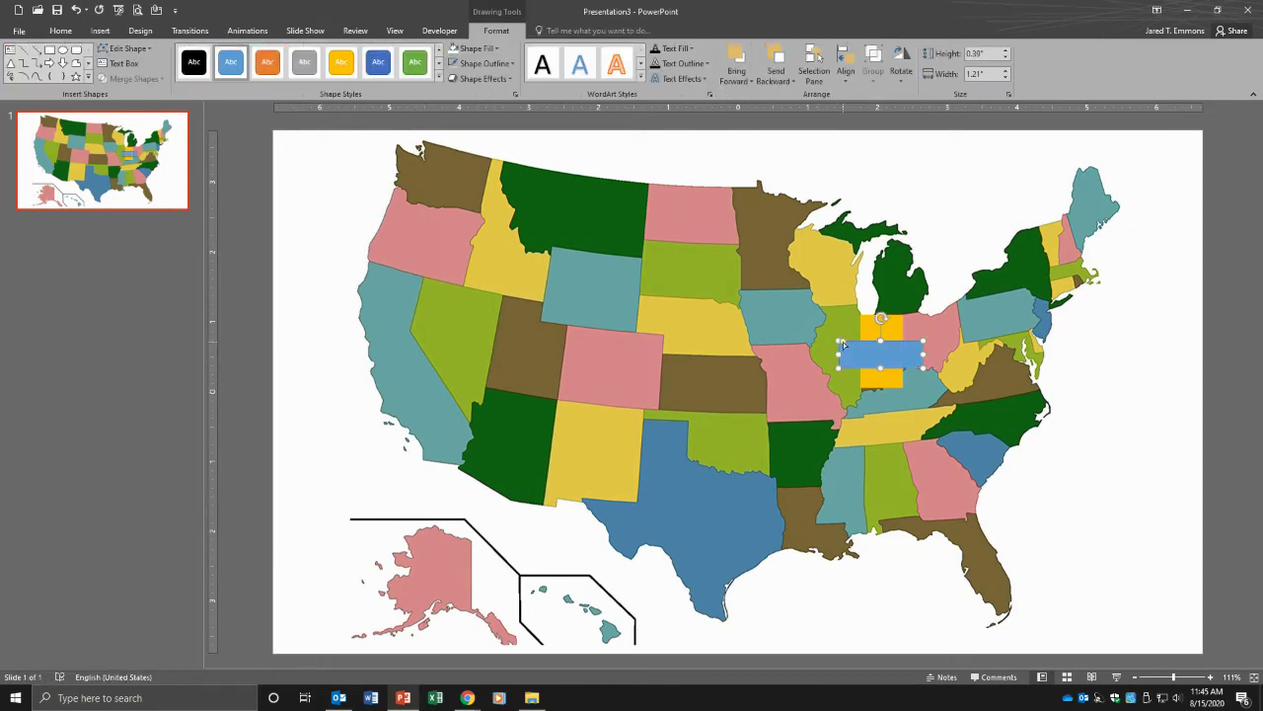
{"action": "left_click_drag", "start_coordinate": [842, 341], "coordinate": [864, 349]}
{"action": "type", "text": "Indiana"}
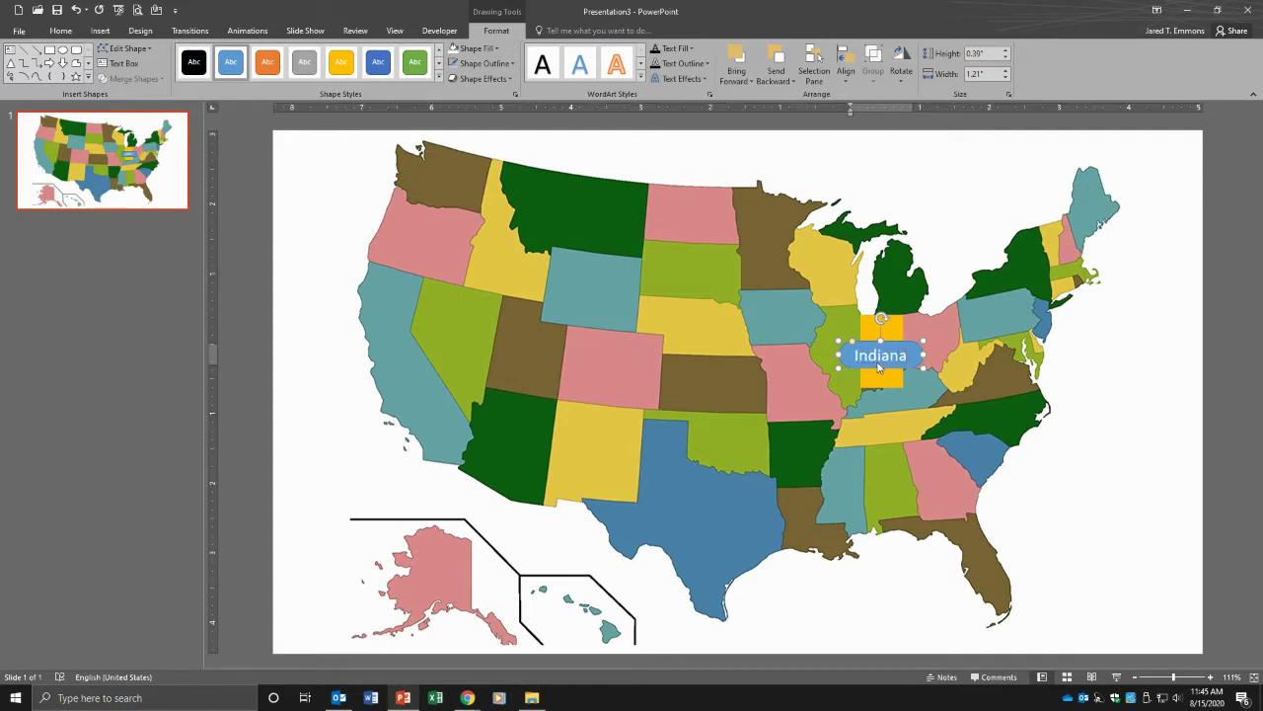
Step: Fill the Indiana label with black and increase the weight of its white outline
{"action": "left_click", "coordinate": [899, 341]}
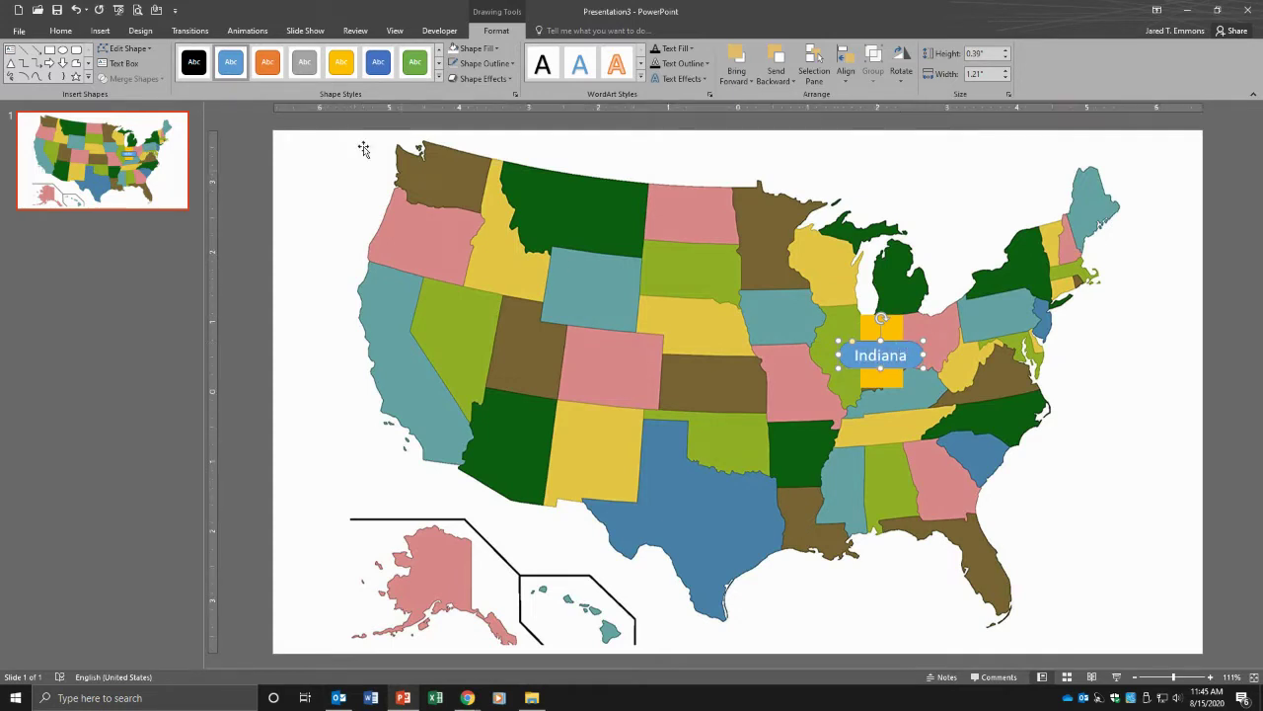
{"action": "left_click", "coordinate": [475, 48]}
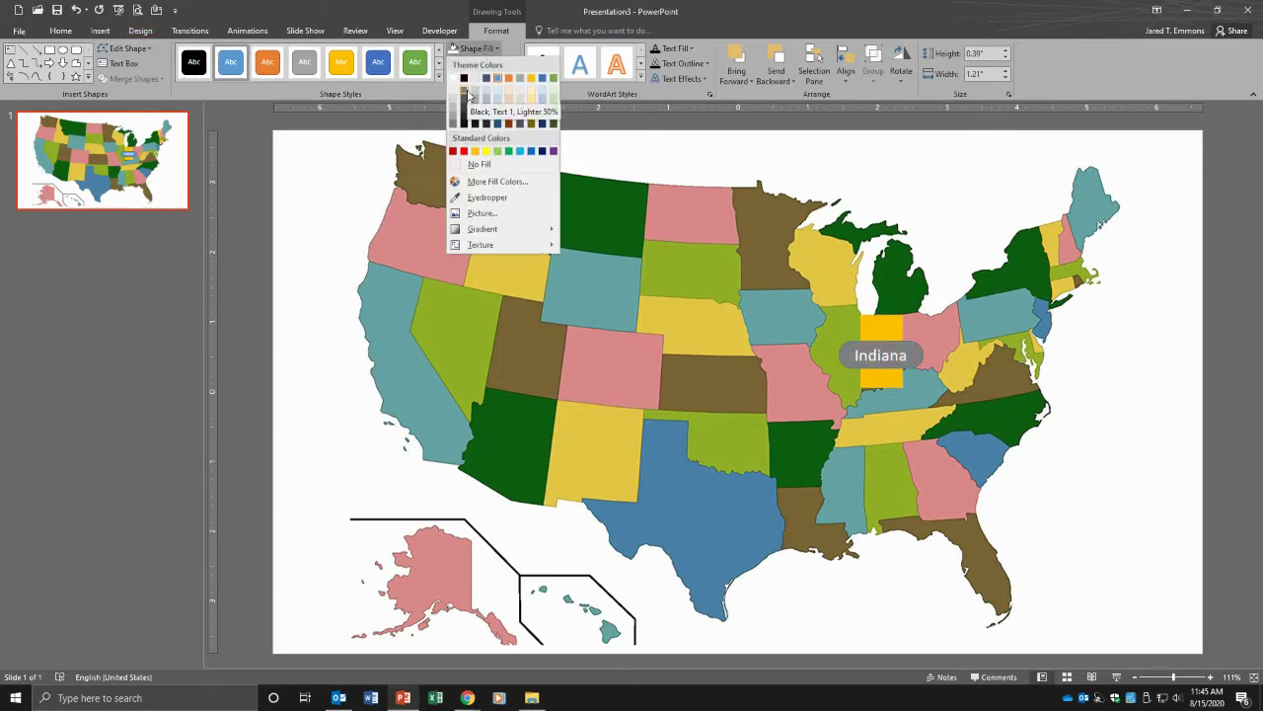
{"action": "left_click", "coordinate": [464, 78]}
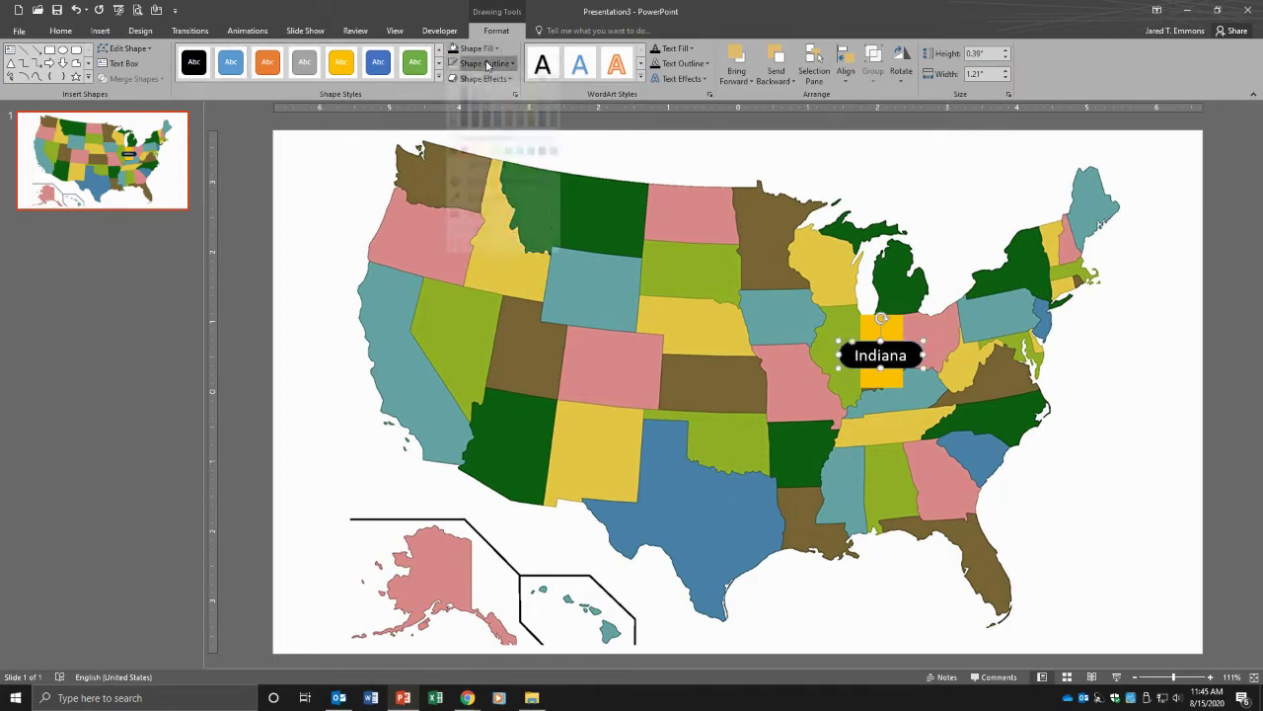
{"action": "left_click", "coordinate": [486, 63]}
{"action": "left_click", "coordinate": [487, 63]}
{"action": "left_click", "coordinate": [486, 63]}
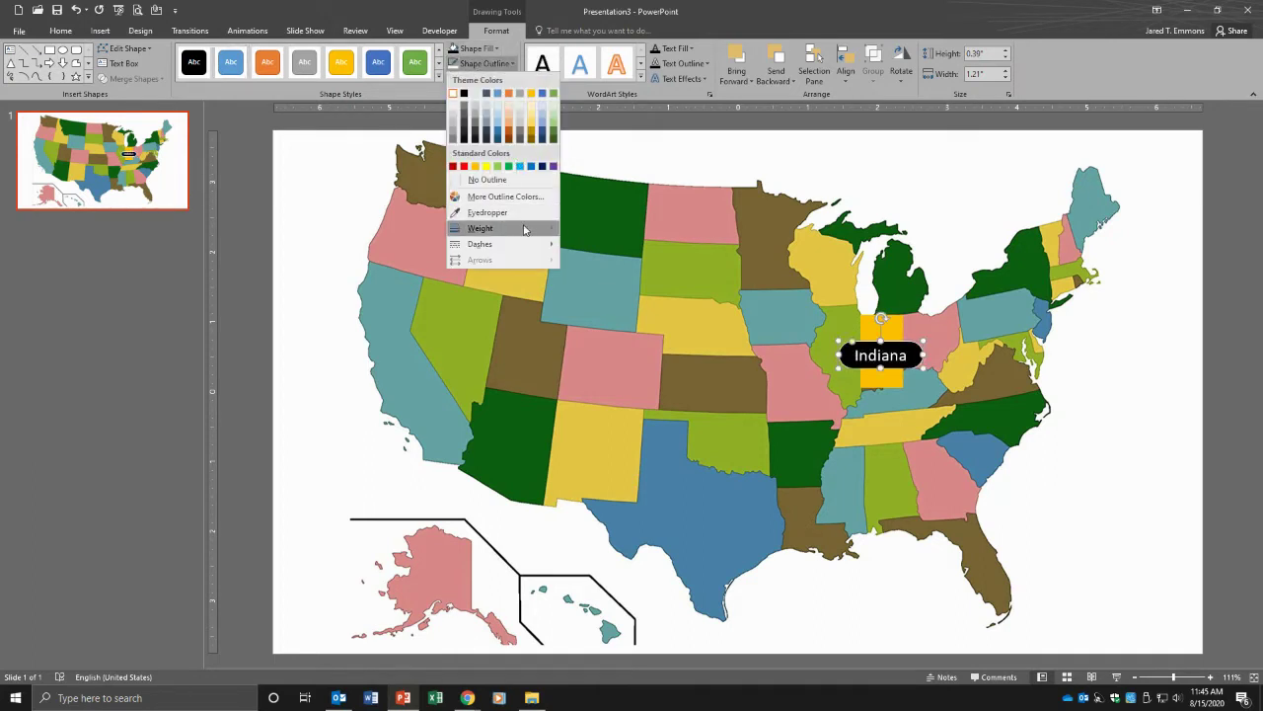
{"action": "mouse_move", "coordinate": [524, 230]}
{"action": "left_click", "coordinate": [611, 294]}
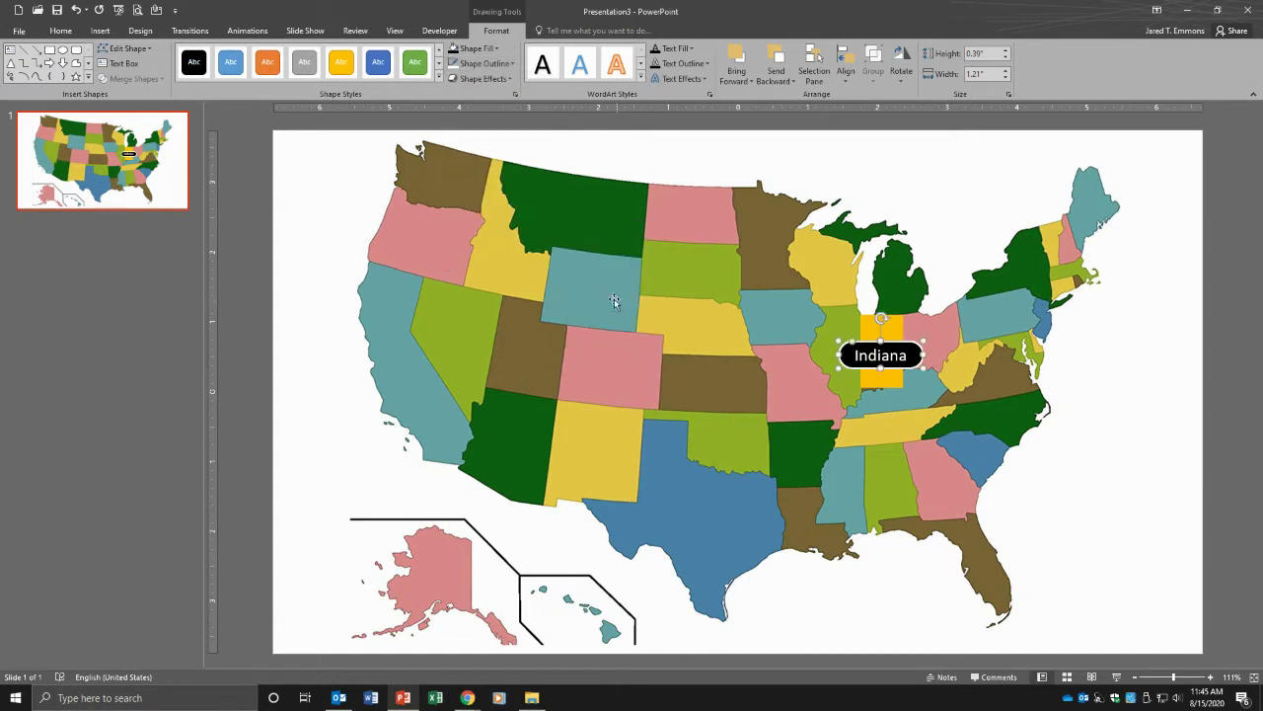
Step: Set the label text to 14 pt Flea Market Finds and shrink the label to about 0.3" by 0.94", centred on Indiana
{"action": "left_click", "coordinate": [61, 31]}
{"action": "left_click", "coordinate": [307, 53]}
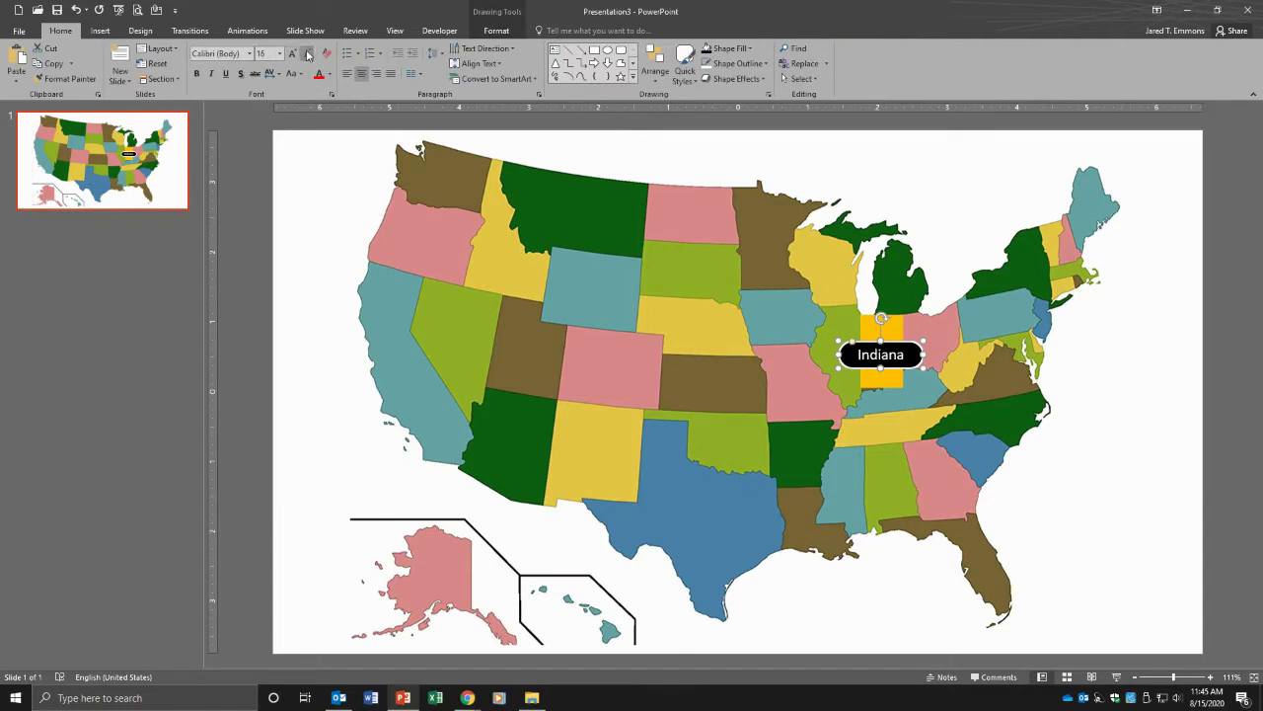
{"action": "left_click", "coordinate": [307, 53]}
{"action": "left_click", "coordinate": [249, 54]}
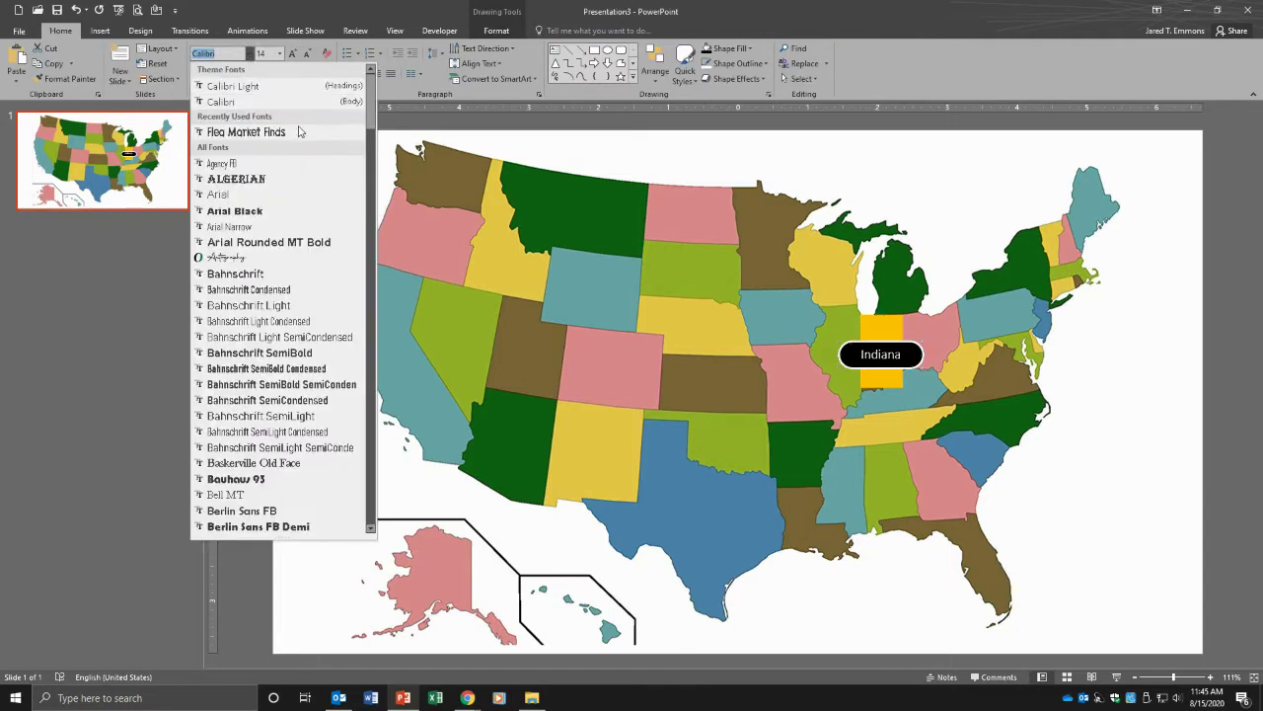
{"action": "left_click", "coordinate": [346, 139]}
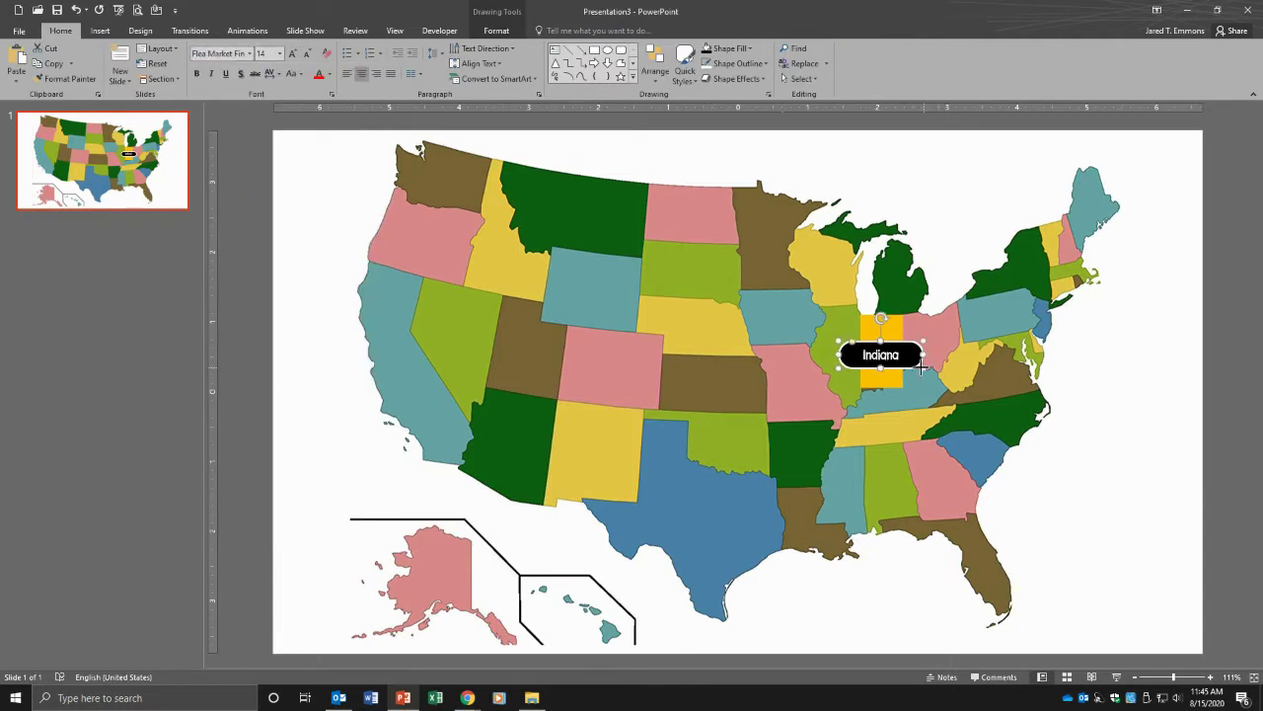
{"action": "left_click_drag", "start_coordinate": [924, 355], "coordinate": [894, 344]}
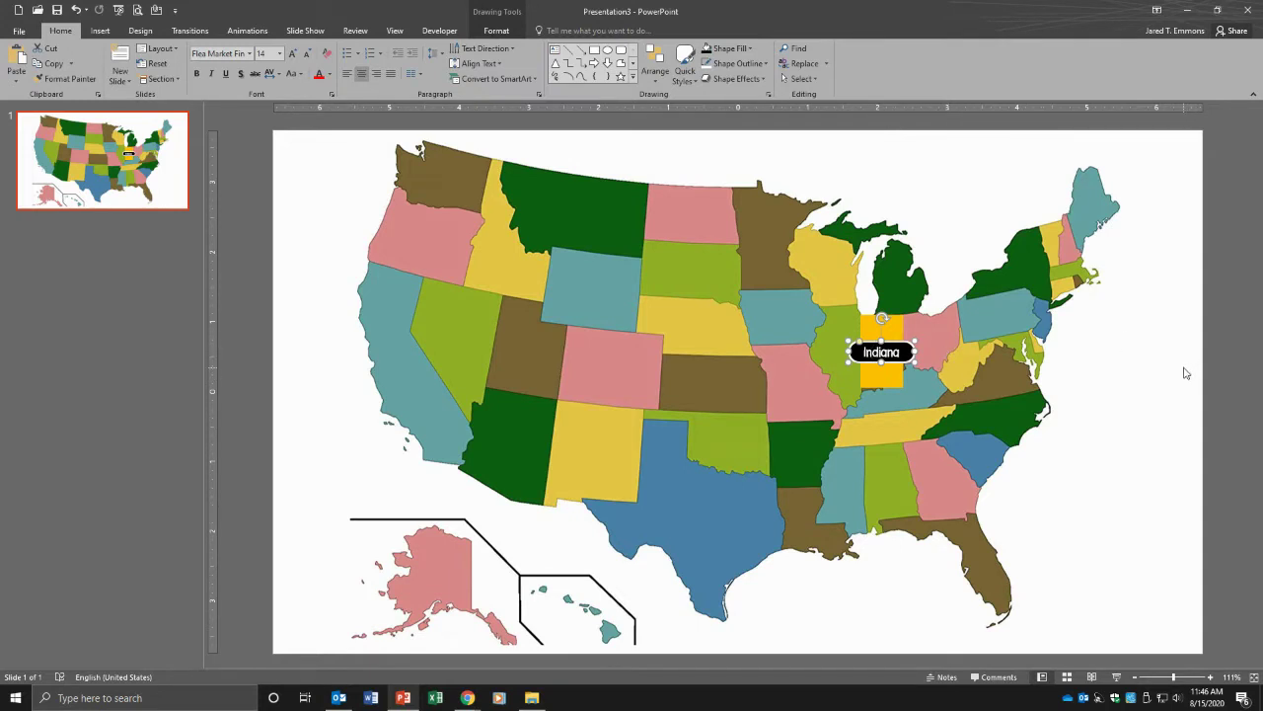
Step: Add the first outer shadow preset to the Indiana label
{"action": "left_click", "coordinate": [894, 352]}
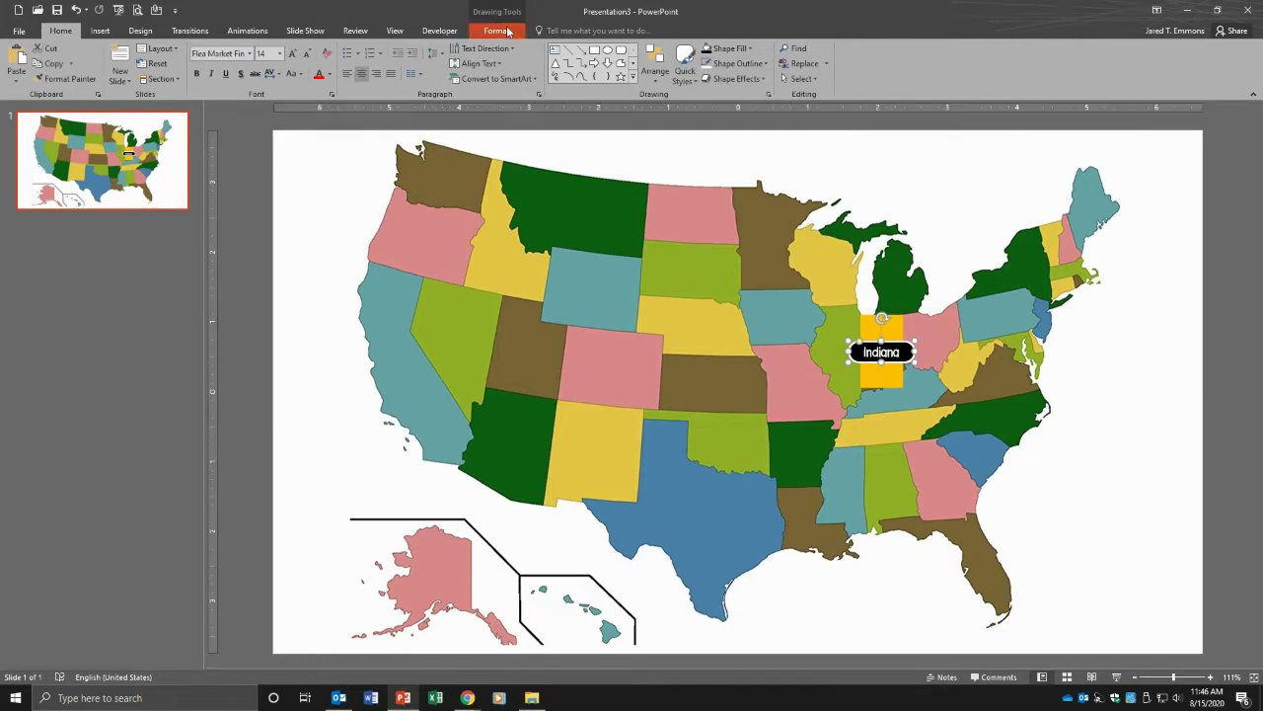
{"action": "left_click", "coordinate": [499, 31]}
{"action": "left_click", "coordinate": [482, 78]}
{"action": "mouse_move", "coordinate": [492, 132]}
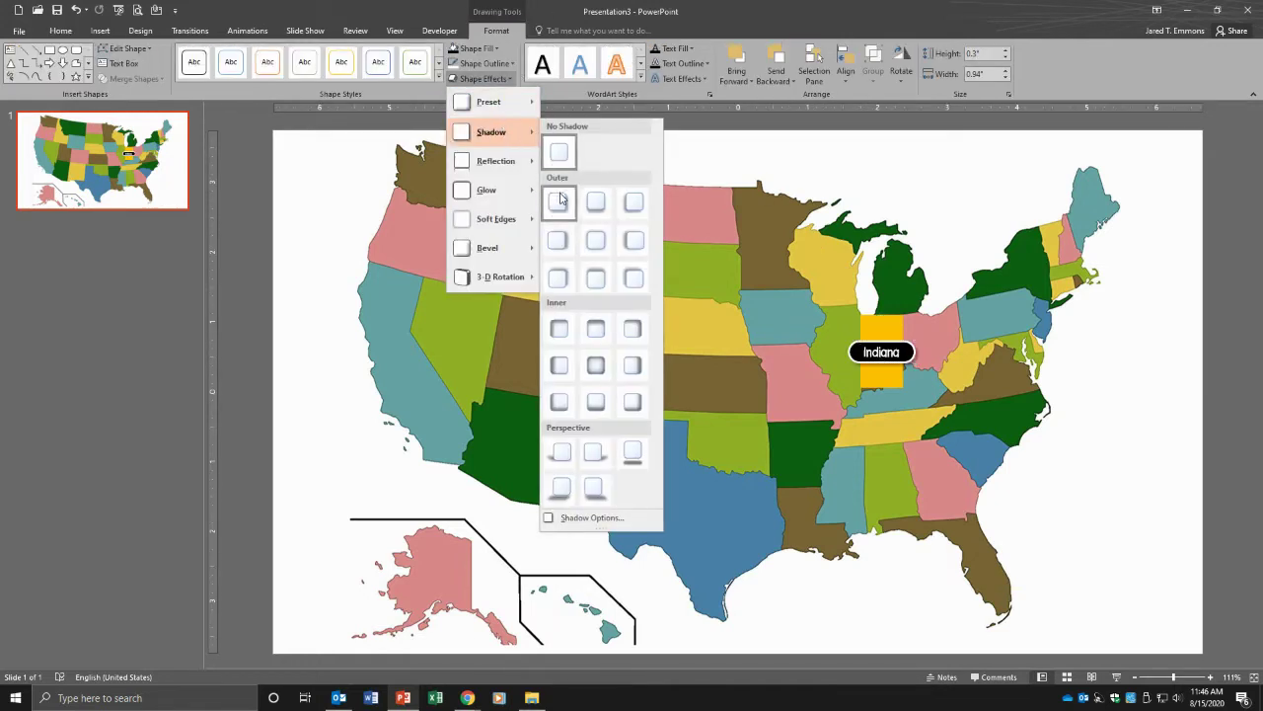
{"action": "left_click", "coordinate": [558, 200]}
{"action": "left_click", "coordinate": [1217, 405]}
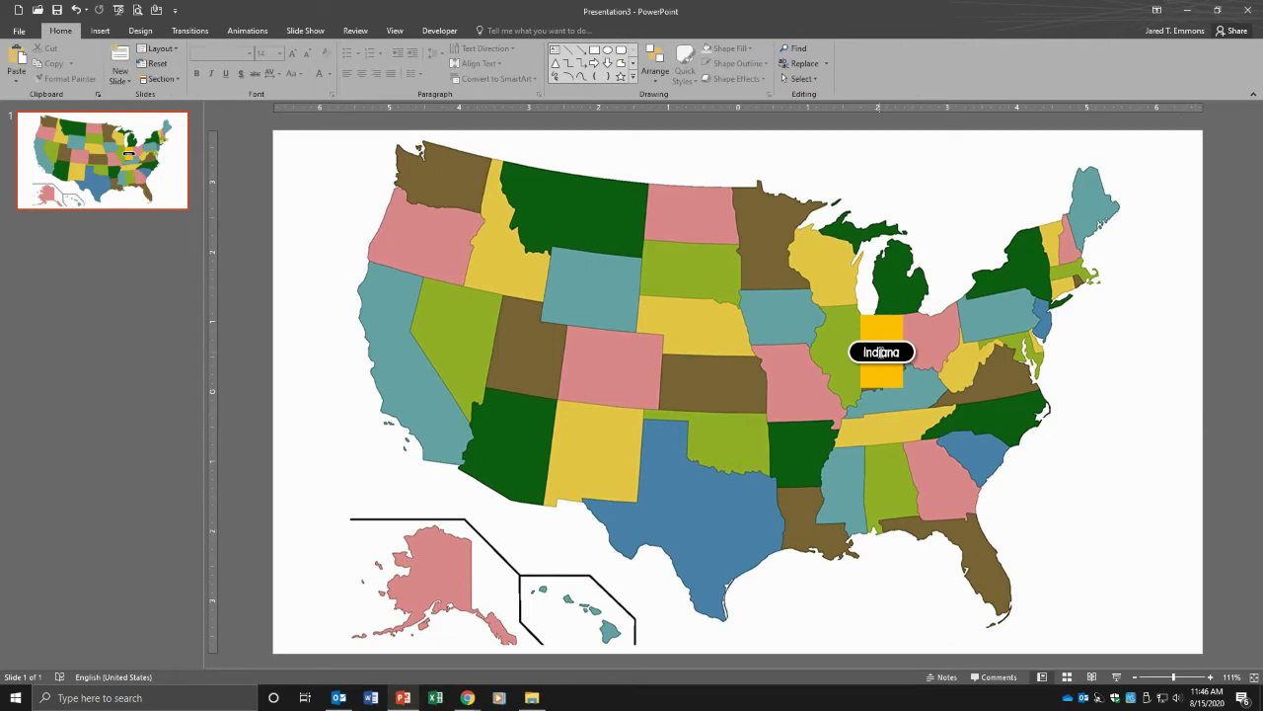
Step: Preview the Rise Up and Float Up entrance effects on the Indiana label, and apply the Expand entrance animation
{"action": "left_click", "coordinate": [885, 353]}
{"action": "left_click", "coordinate": [893, 343]}
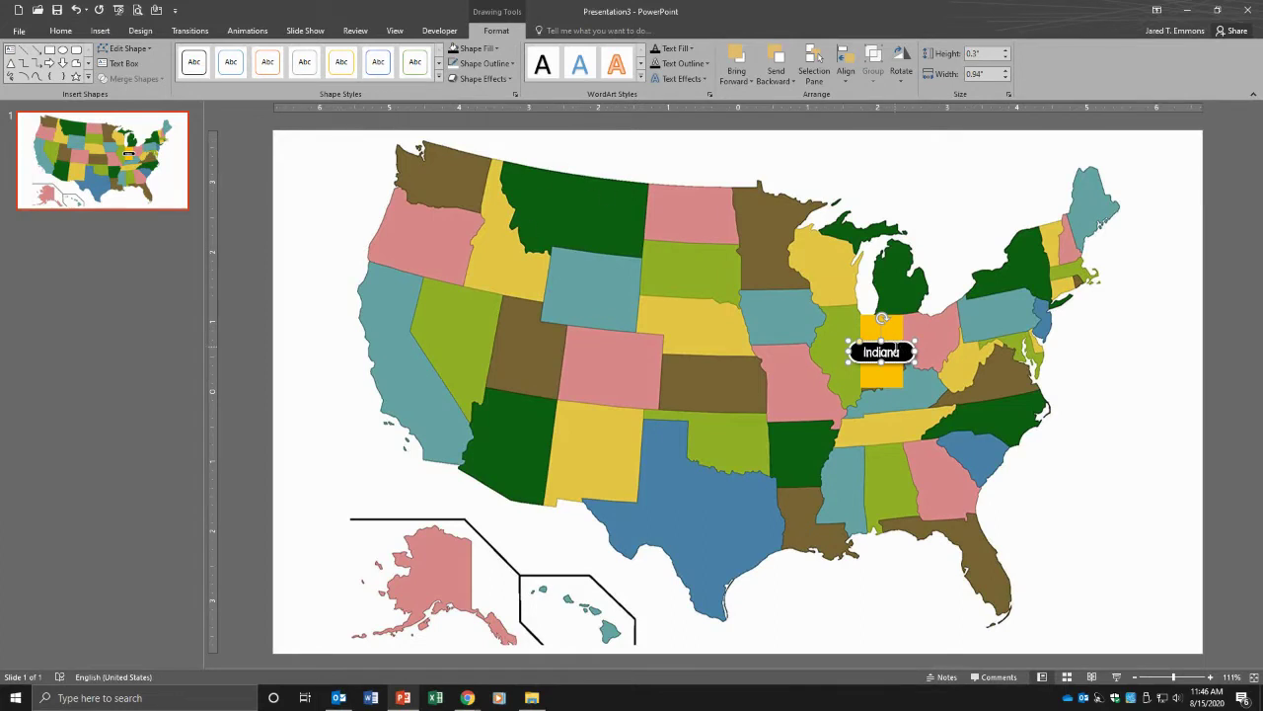
{"action": "left_click", "coordinate": [247, 31]}
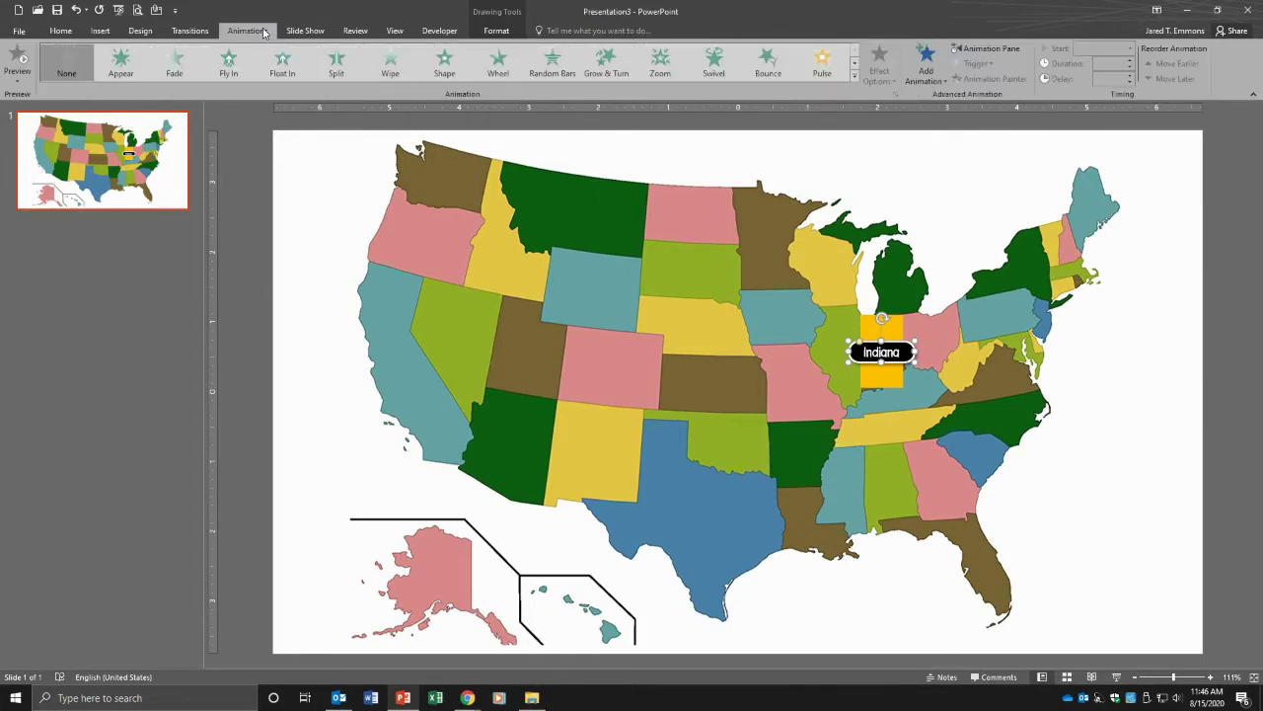
{"action": "left_click", "coordinate": [856, 79]}
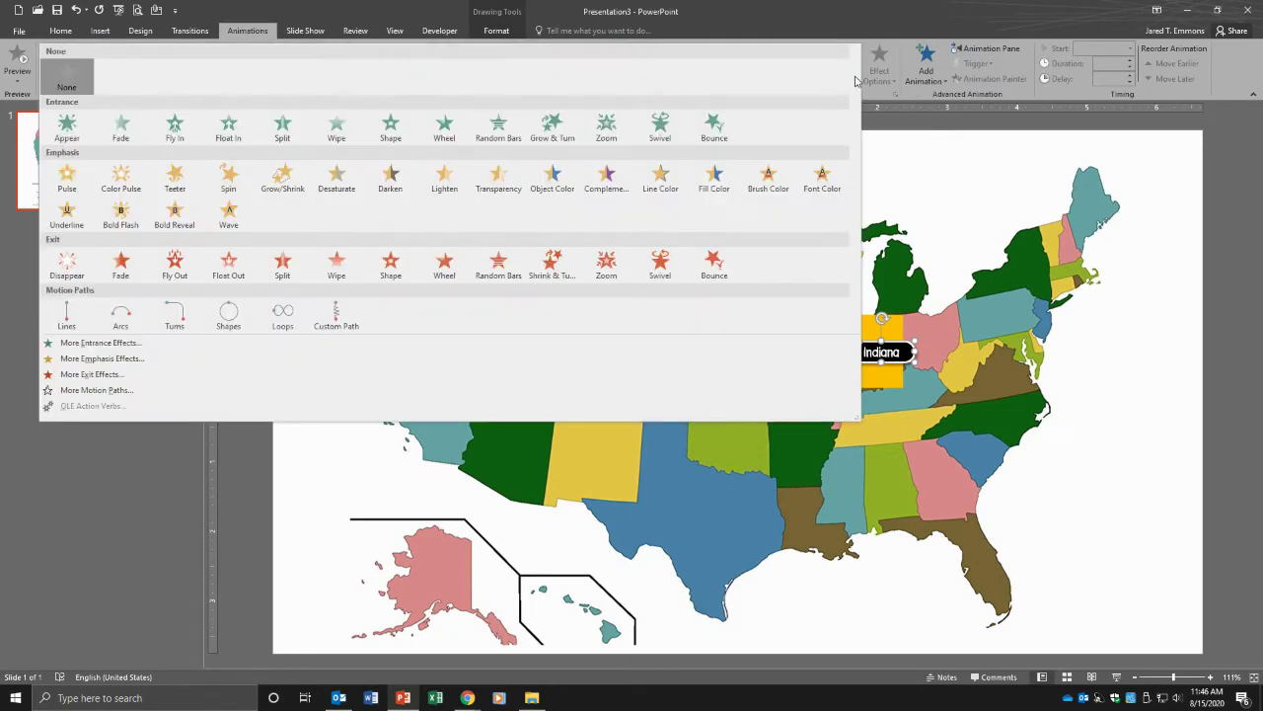
{"action": "left_click", "coordinate": [192, 342]}
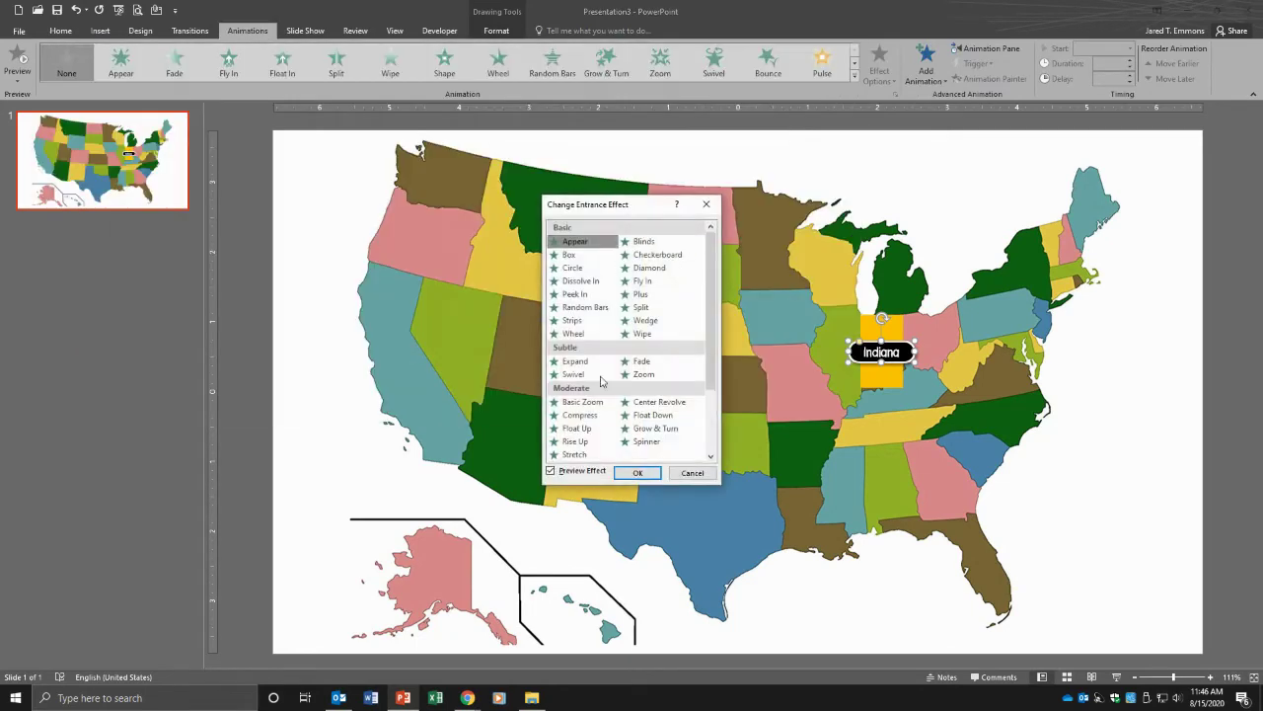
{"action": "scroll", "coordinate": [711, 374], "scroll_direction": "down", "scroll_amount": 2}
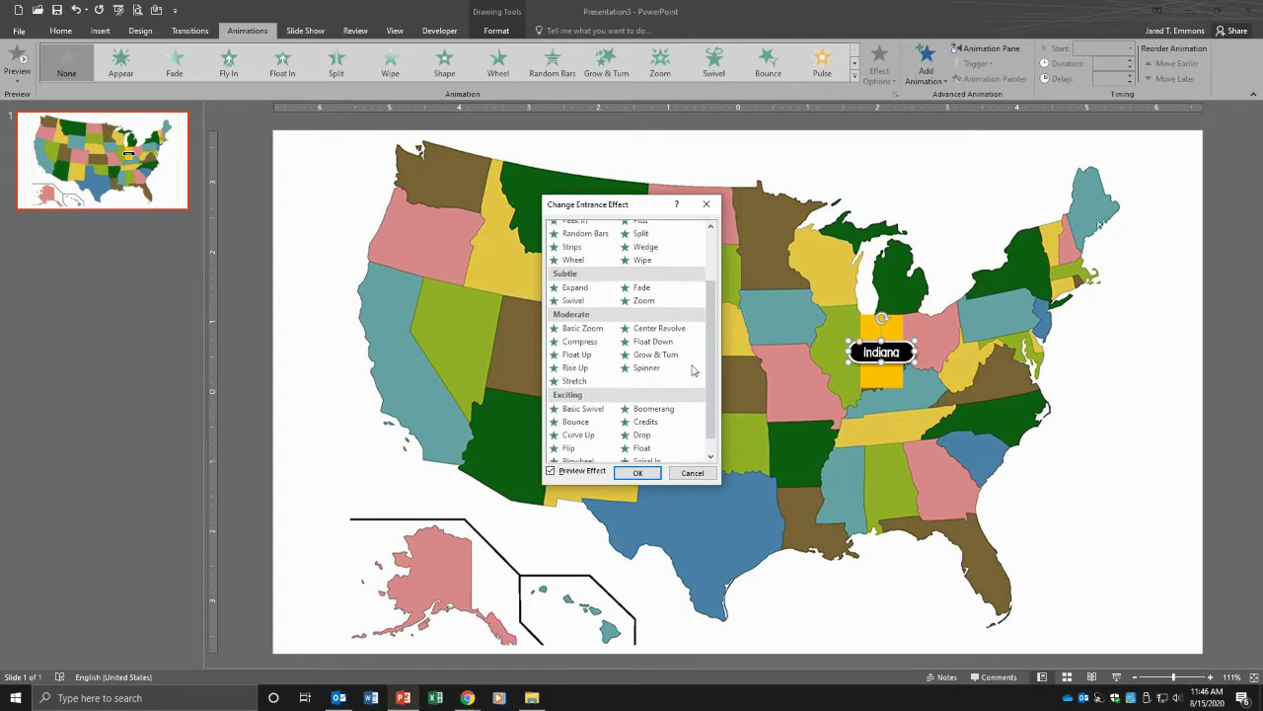
{"action": "left_click", "coordinate": [607, 369]}
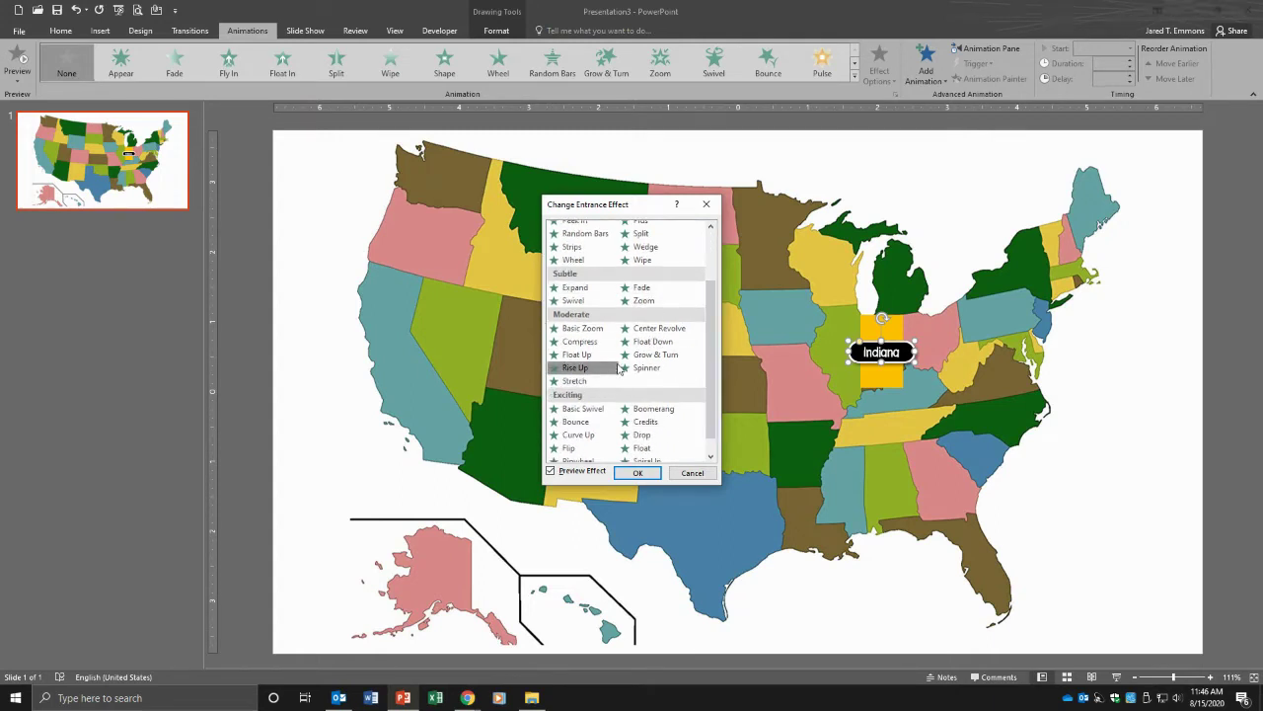
{"action": "left_click", "coordinate": [609, 357]}
{"action": "left_click", "coordinate": [580, 290]}
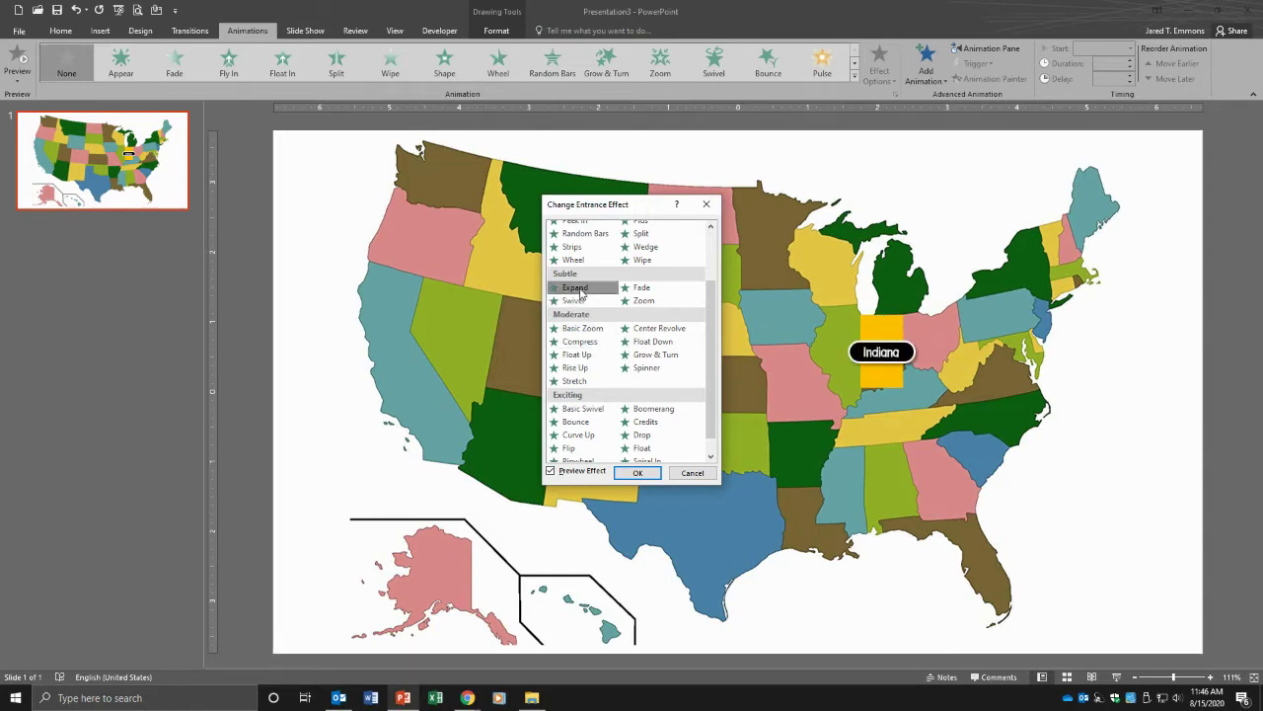
{"action": "left_click", "coordinate": [639, 472]}
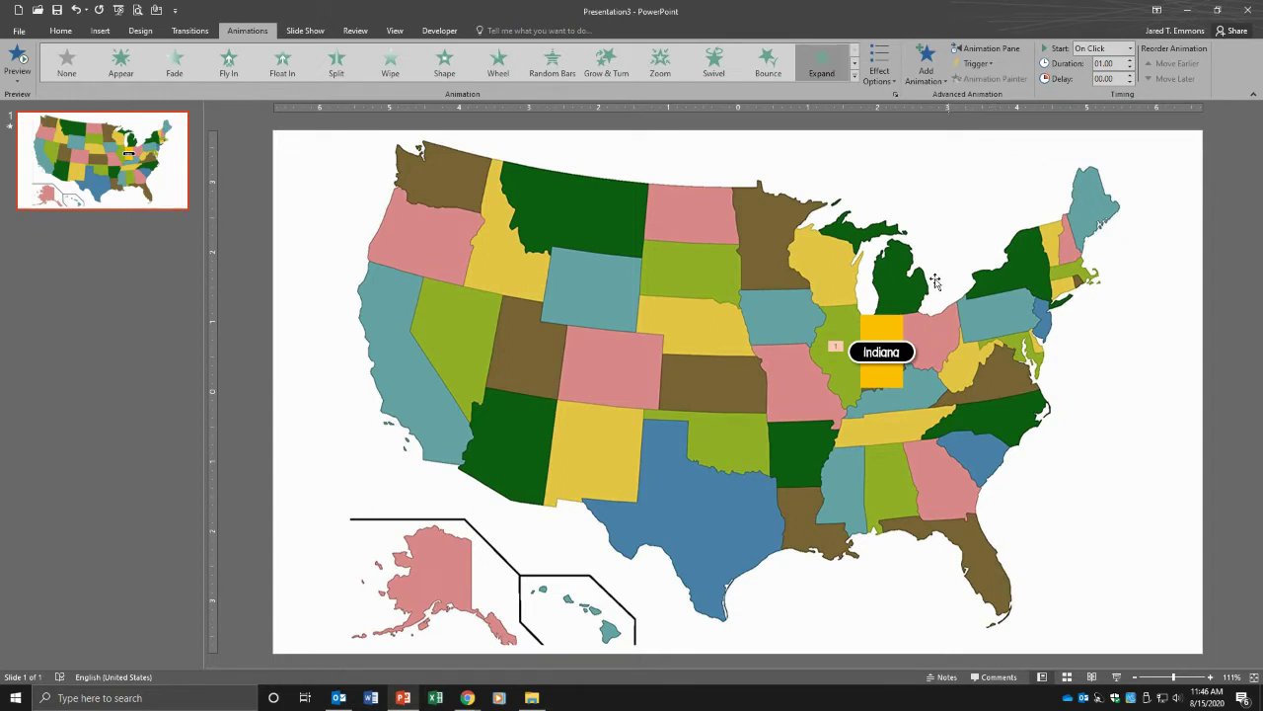
Step: Set the Indiana label's Expand animation to trigger on click of Rectangle 4
{"action": "left_click", "coordinate": [889, 348]}
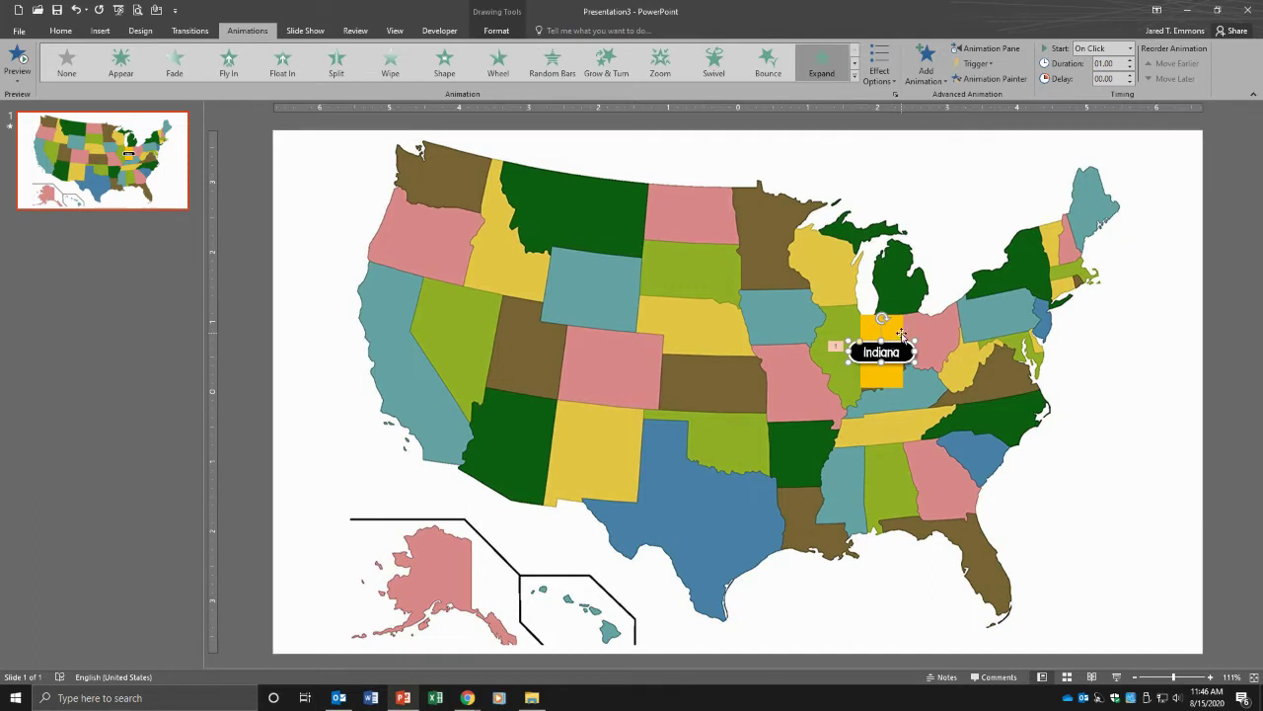
{"action": "left_click", "coordinate": [894, 329]}
{"action": "left_click", "coordinate": [883, 352]}
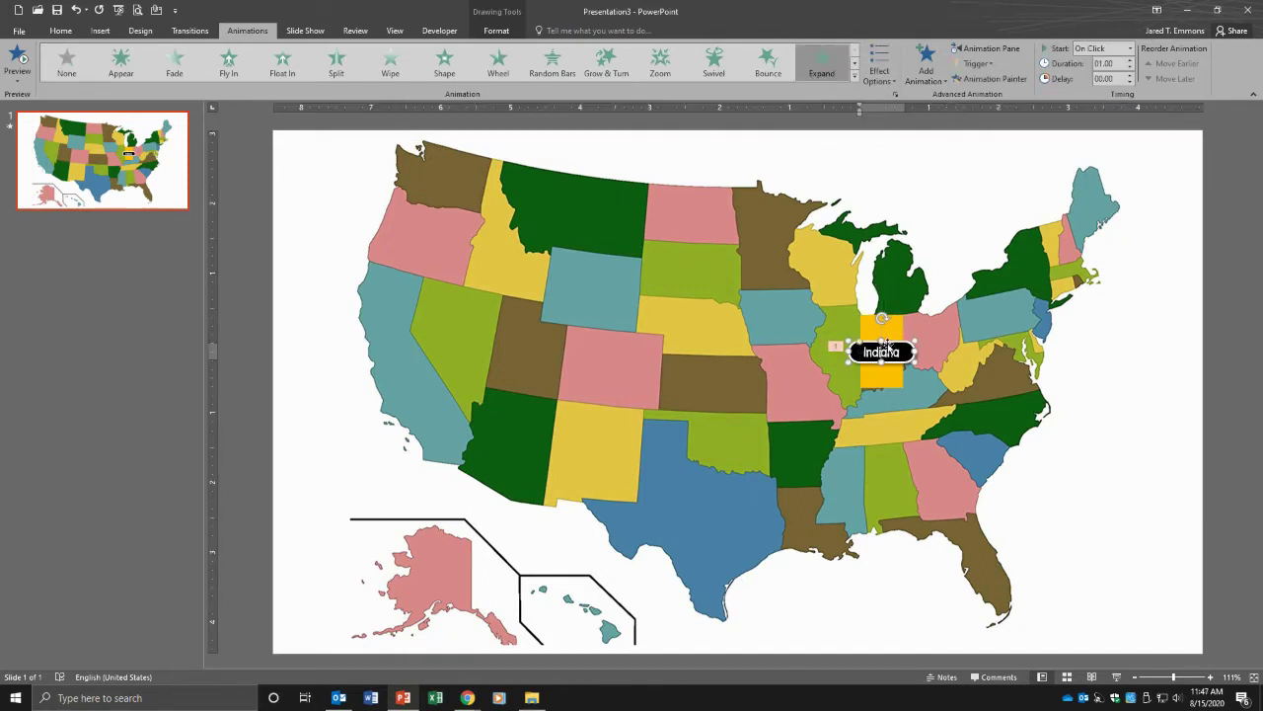
{"action": "left_click", "coordinate": [892, 342]}
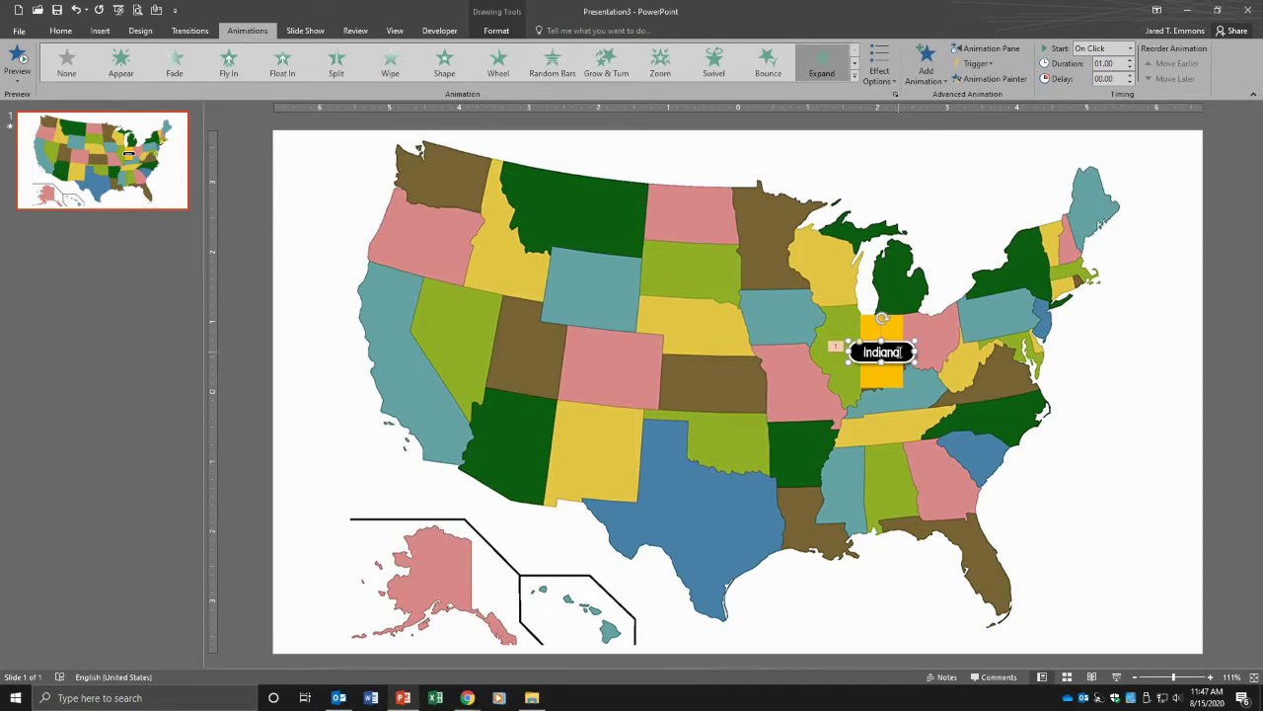
{"action": "left_click", "coordinate": [980, 65]}
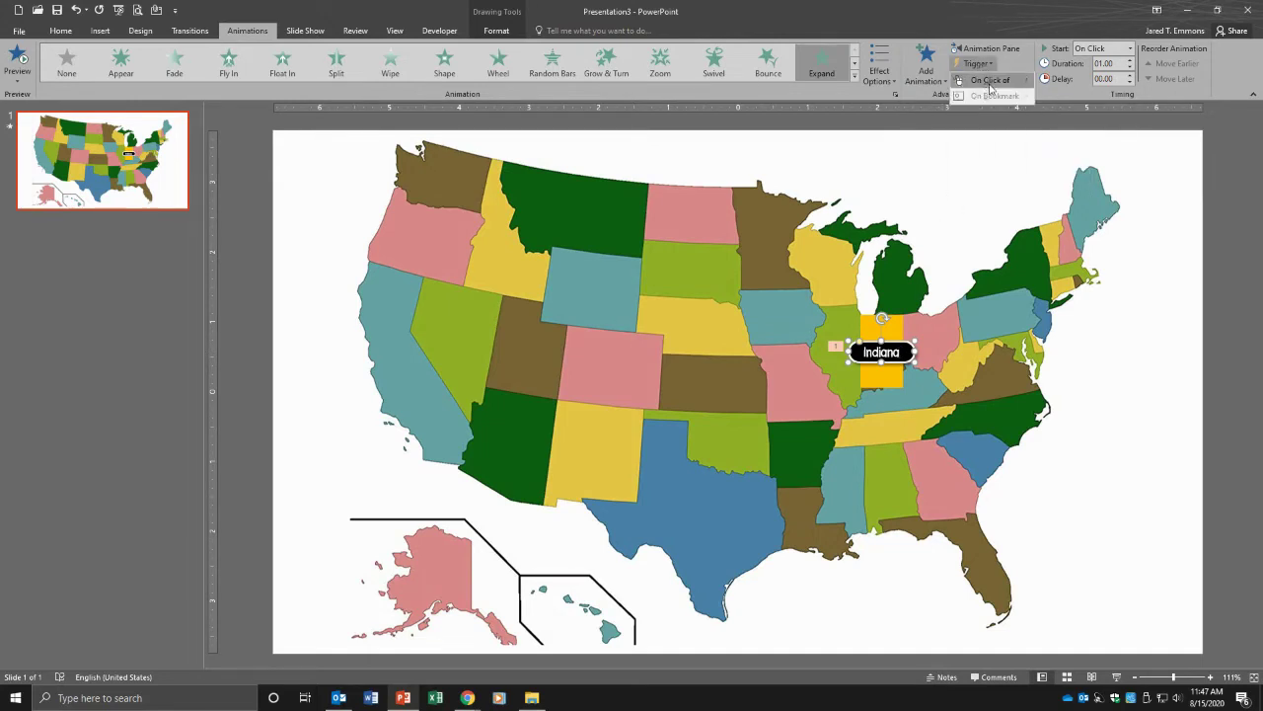
{"action": "mouse_move", "coordinate": [991, 87]}
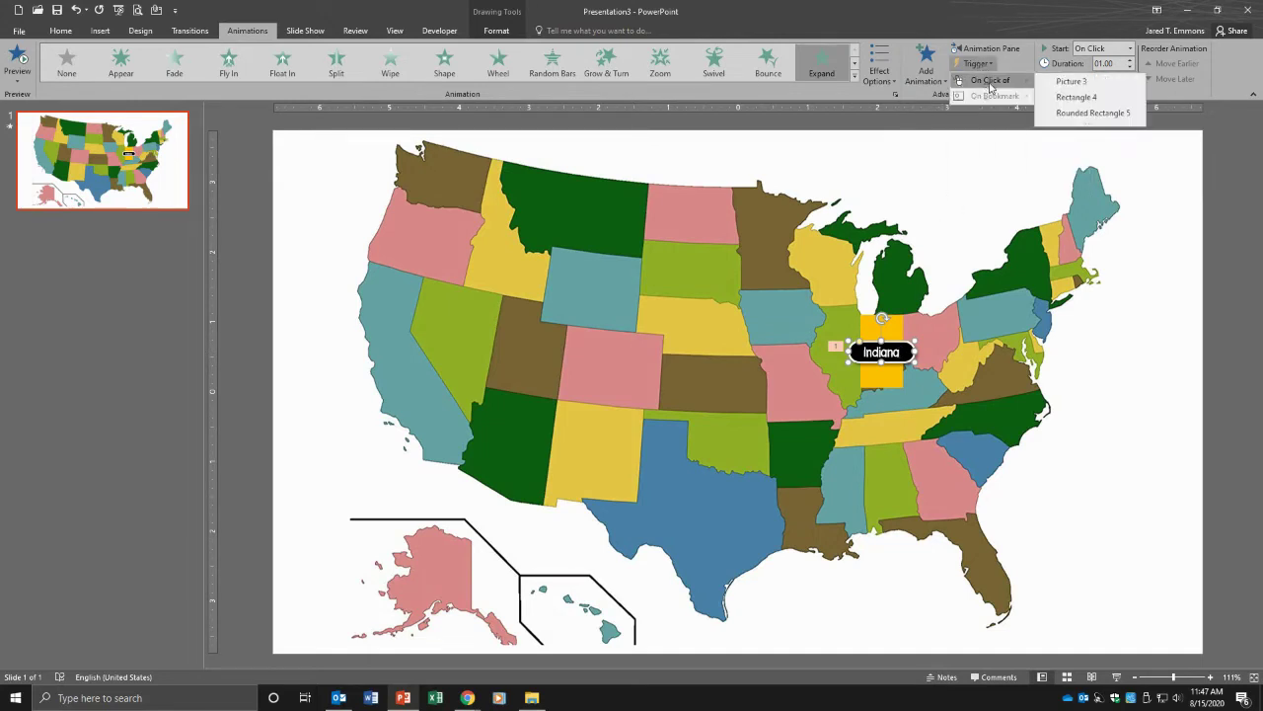
{"action": "left_click", "coordinate": [1078, 97]}
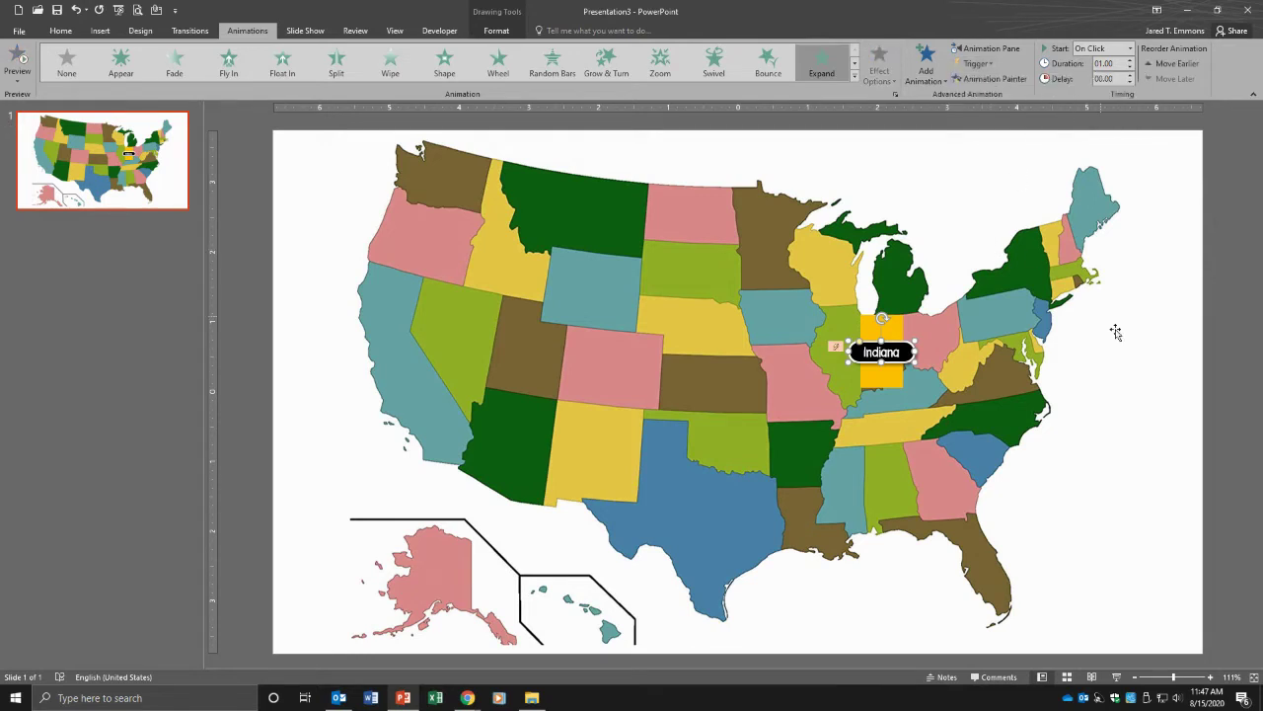
Step: Run the slide show from the beginning, test the label by selecting Indiana, and exit the show
{"action": "key", "text": "F5"}
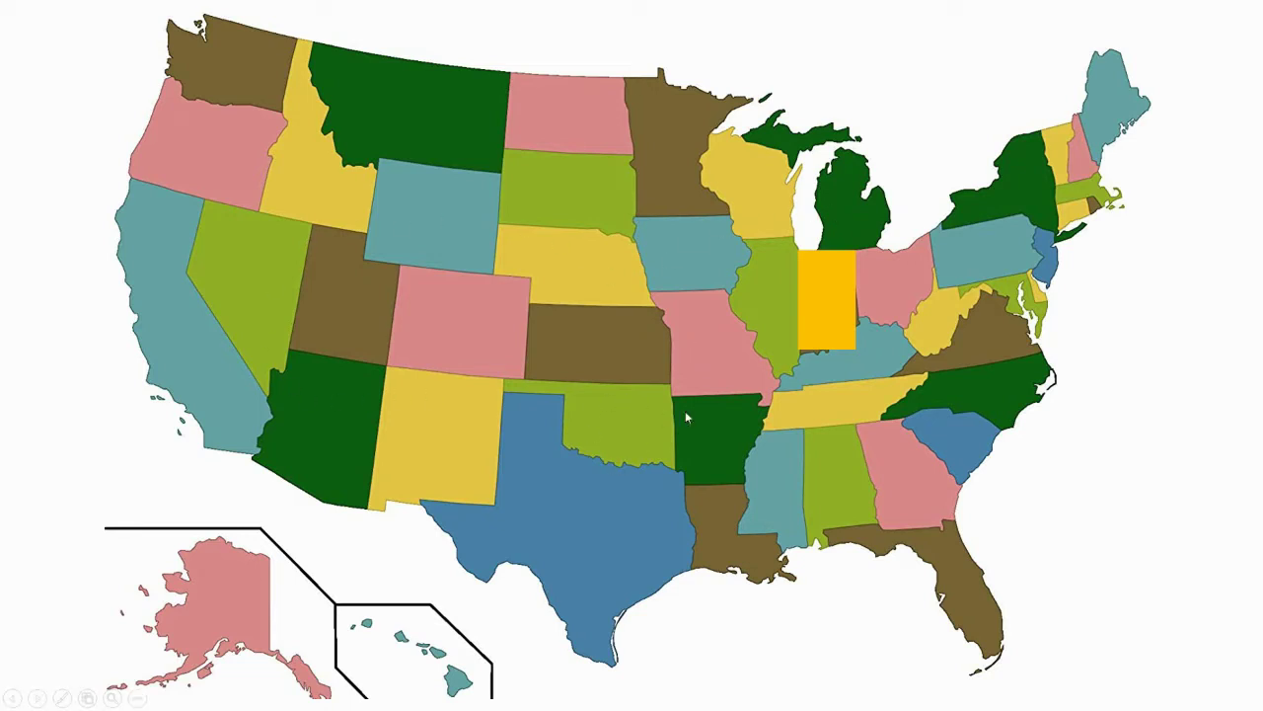
{"action": "left_click", "coordinate": [827, 267]}
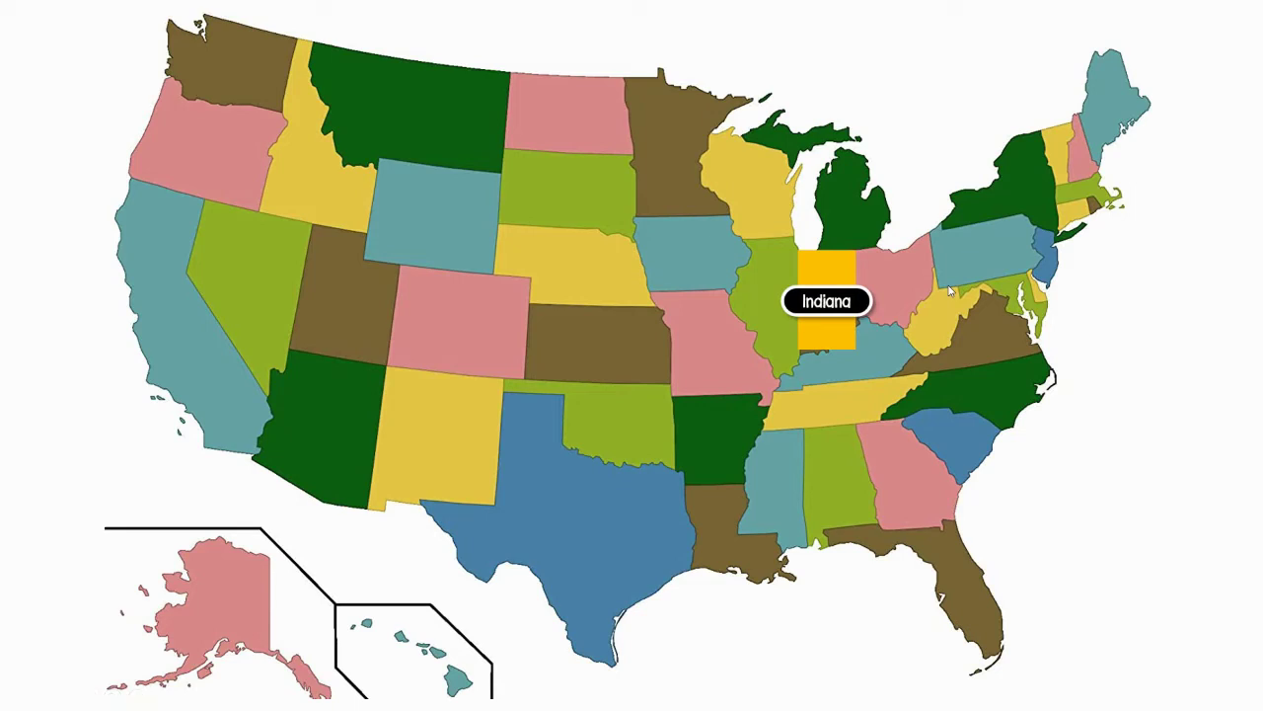
{"action": "key", "text": "Escape"}
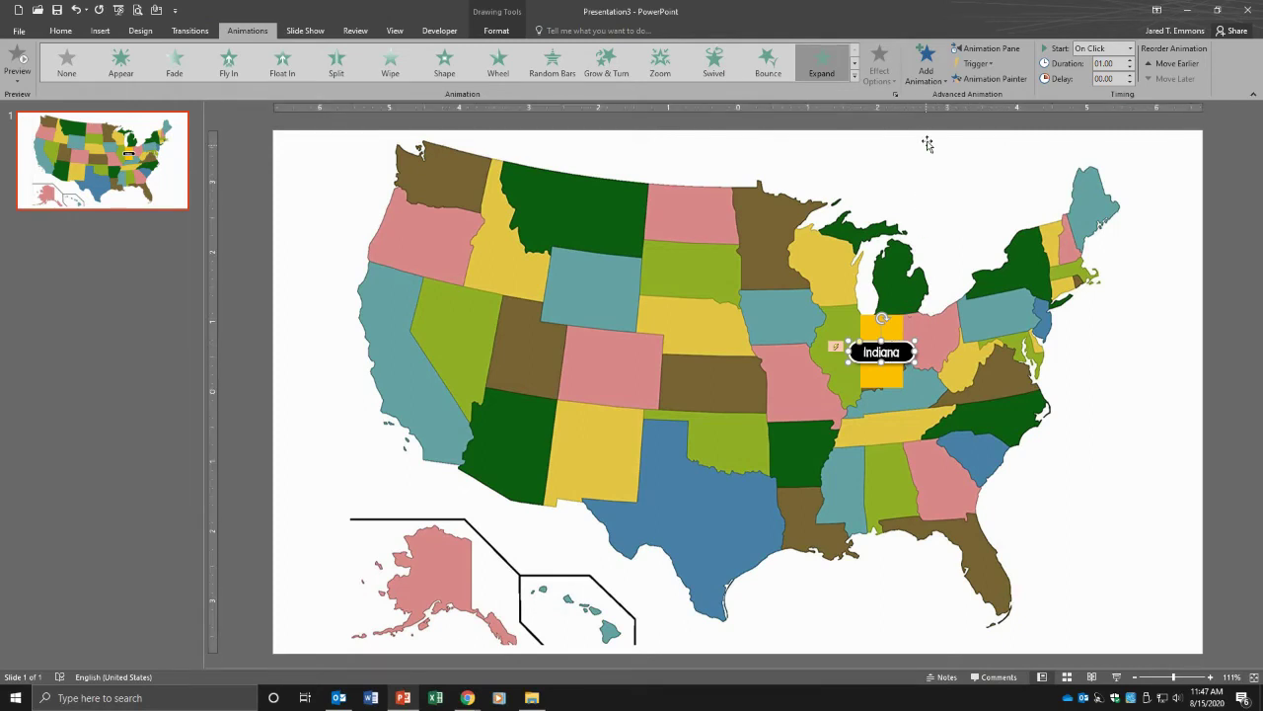
Step: Add a Contract exit animation to the Indiana label and display the slide's list of animations
{"action": "left_click", "coordinate": [927, 81]}
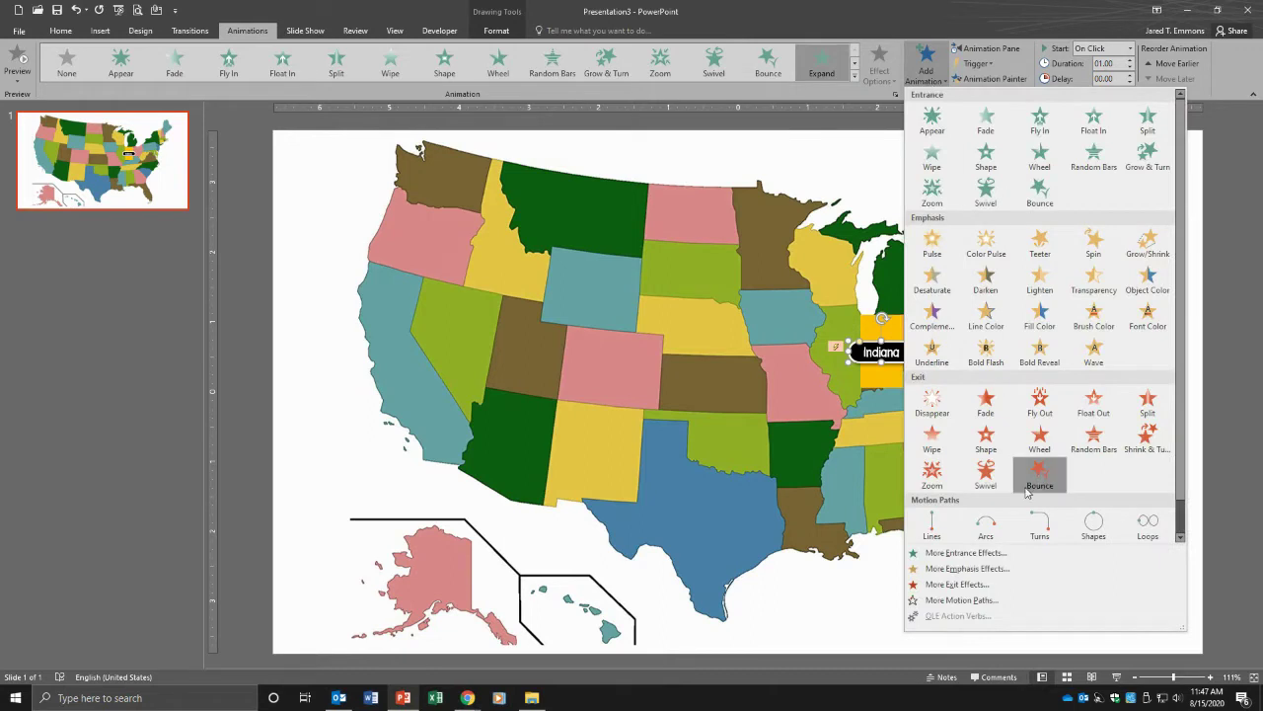
{"action": "left_click", "coordinate": [1022, 587]}
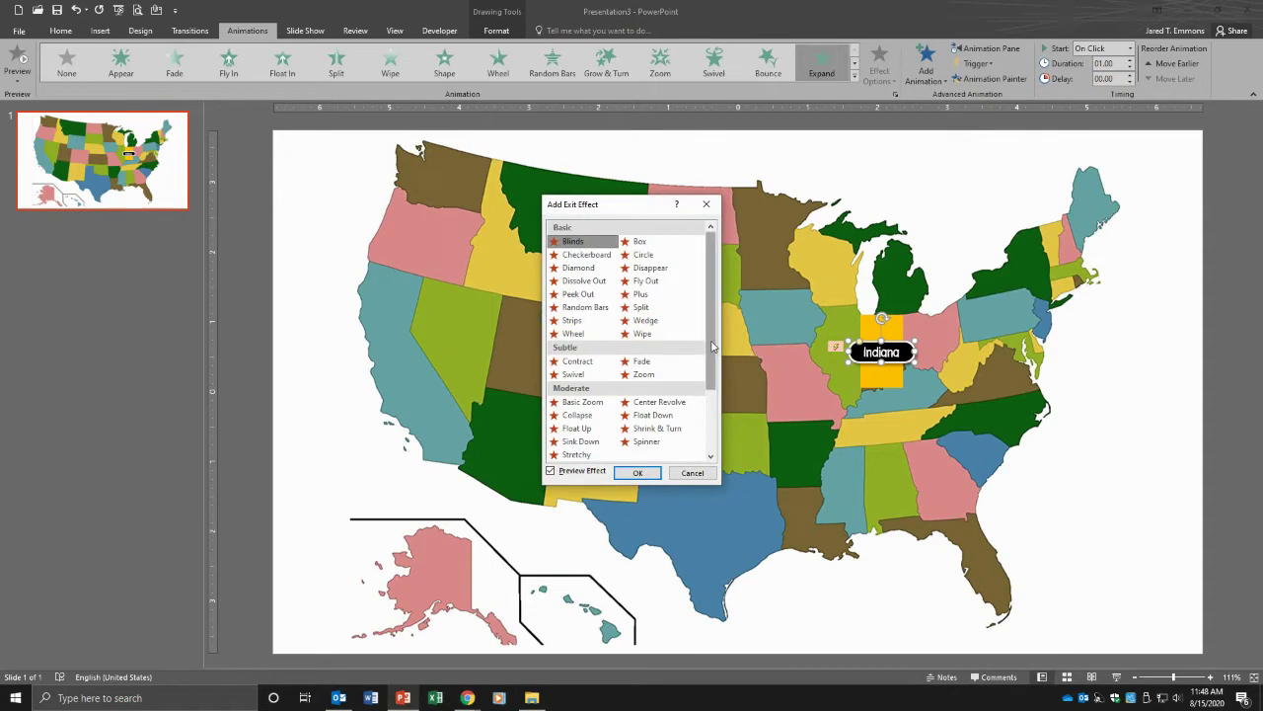
{"action": "scroll", "coordinate": [713, 345], "scroll_direction": "down", "scroll_amount": 1}
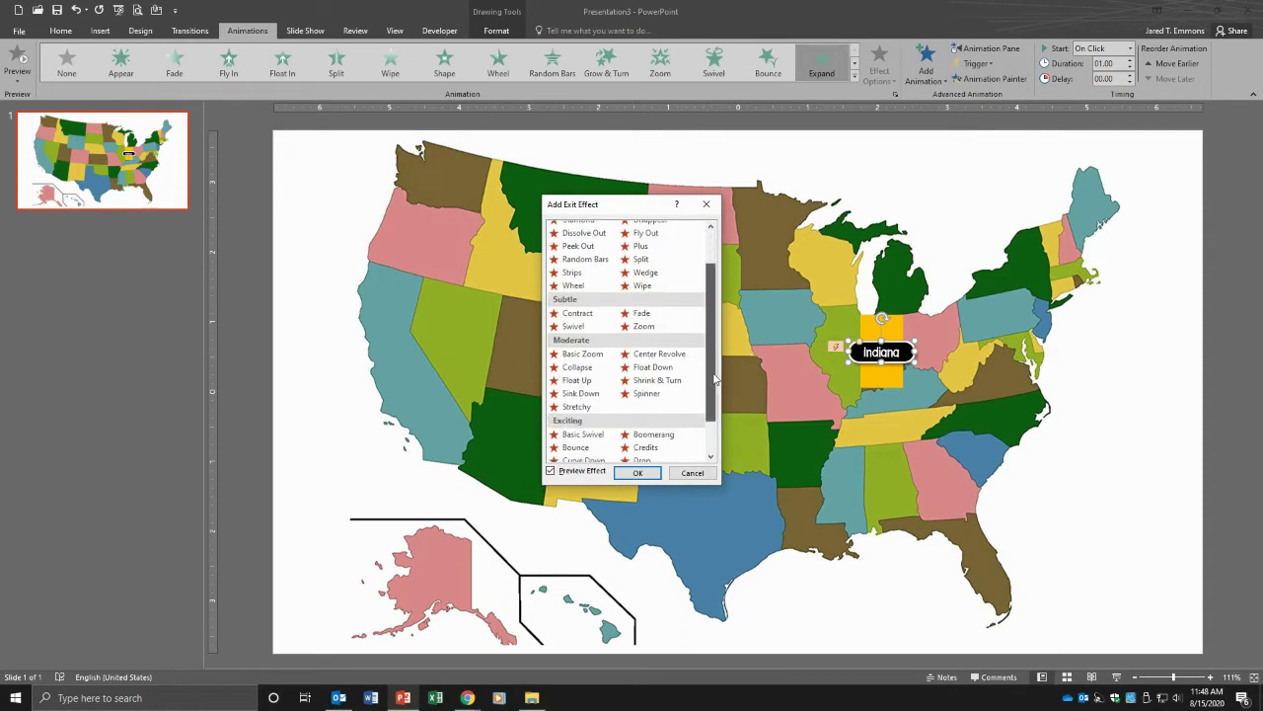
{"action": "left_click", "coordinate": [581, 312]}
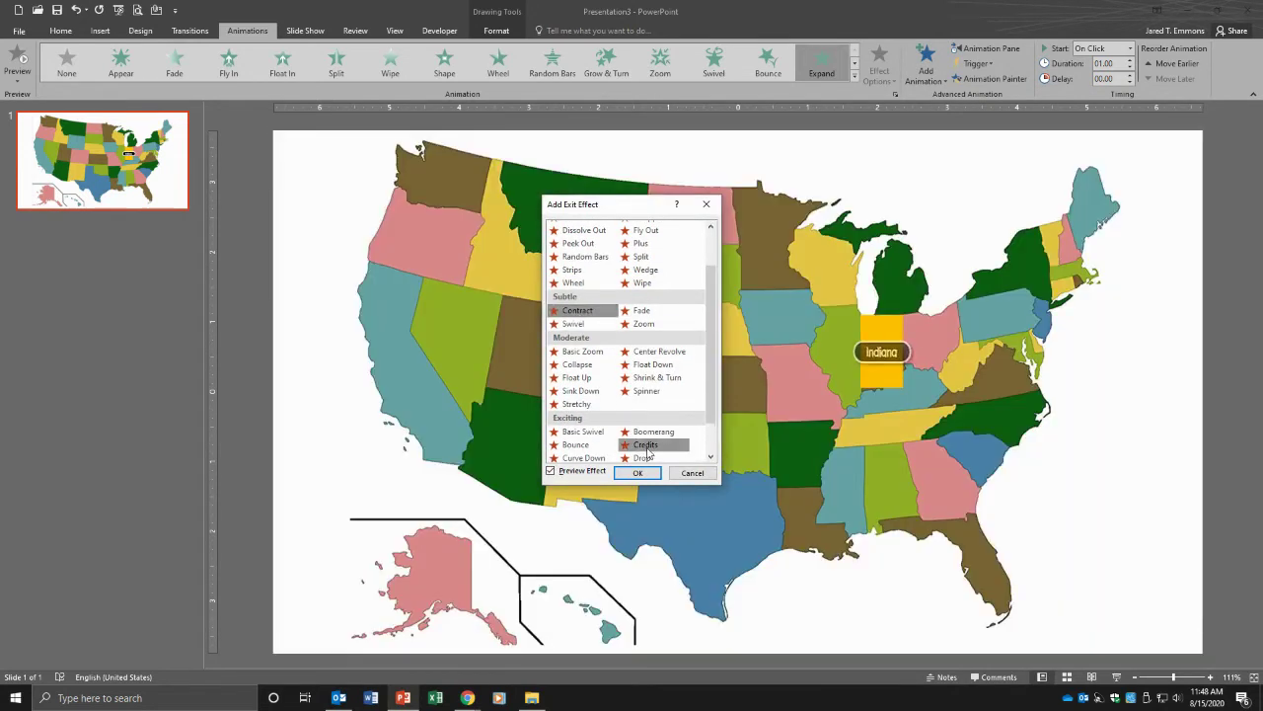
{"action": "left_click", "coordinate": [637, 473]}
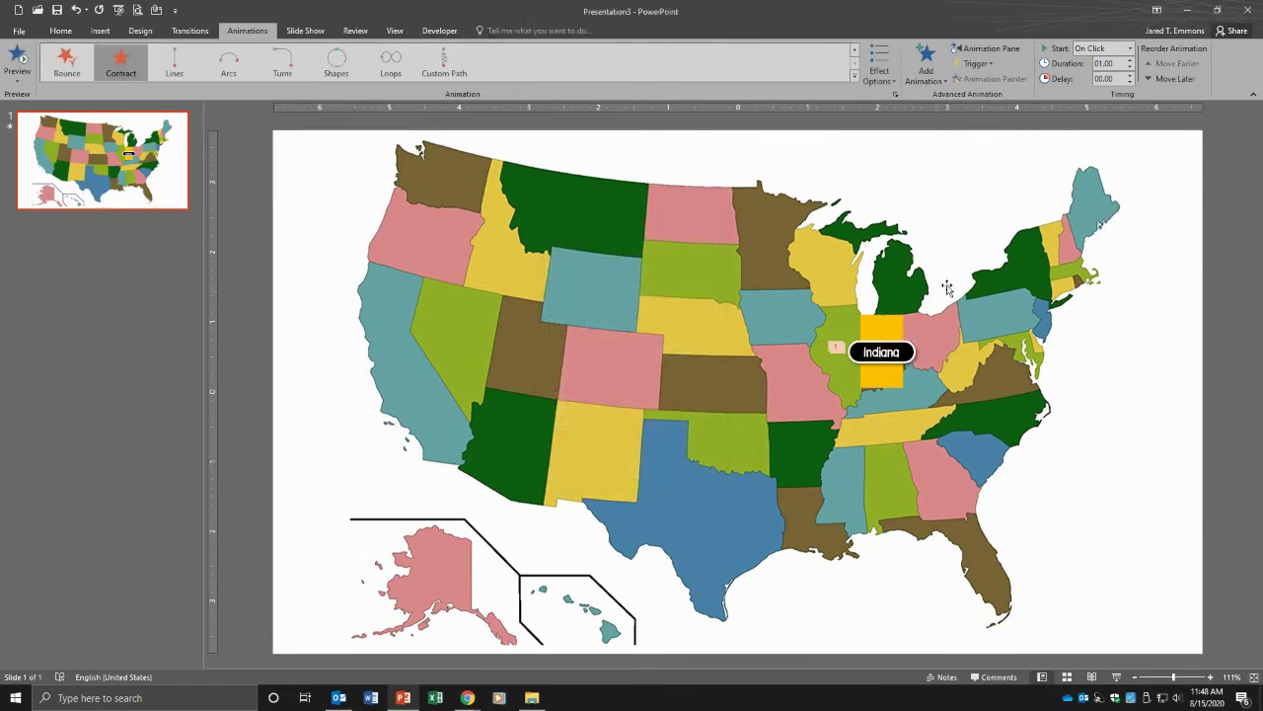
{"action": "left_click", "coordinate": [985, 48]}
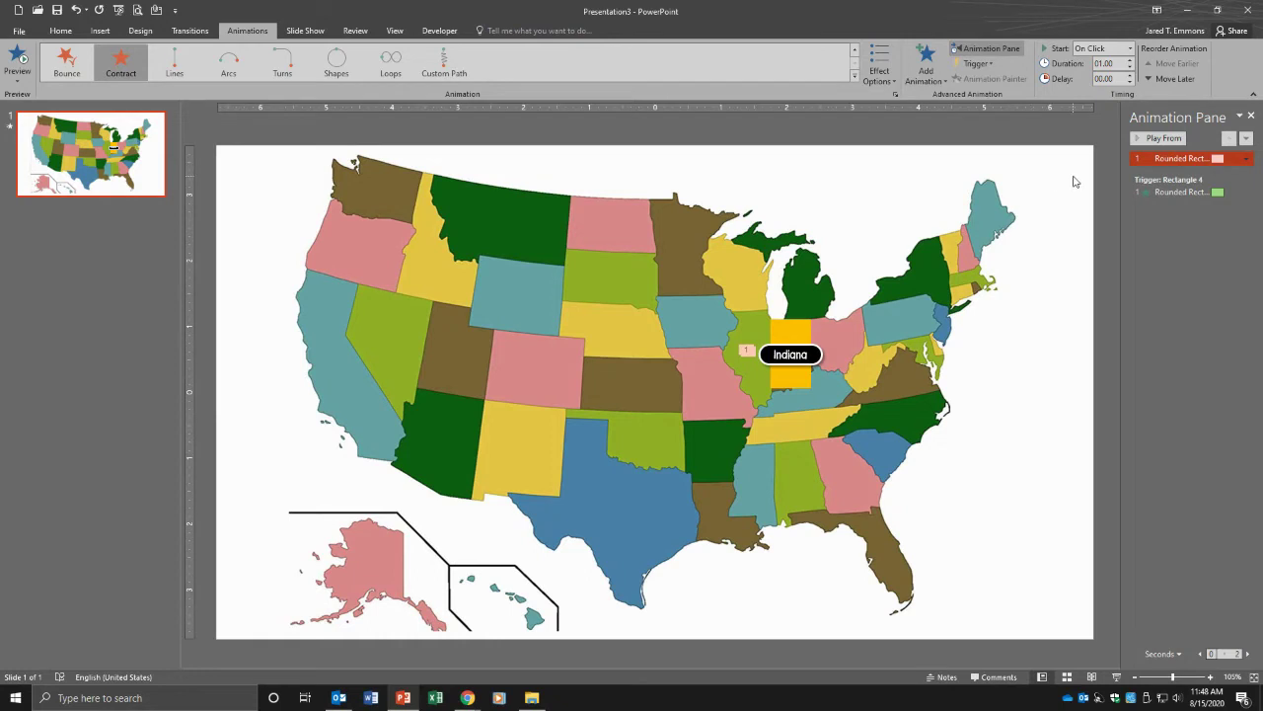
{"action": "left_click", "coordinate": [1186, 257]}
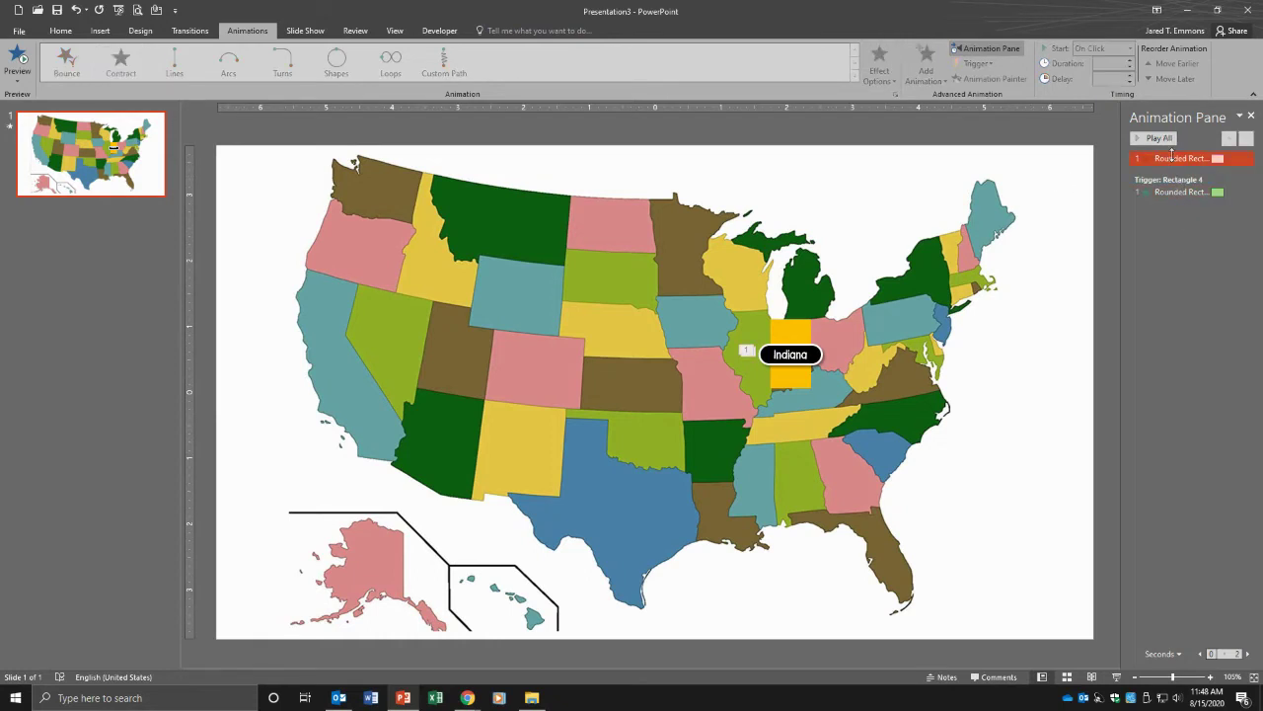
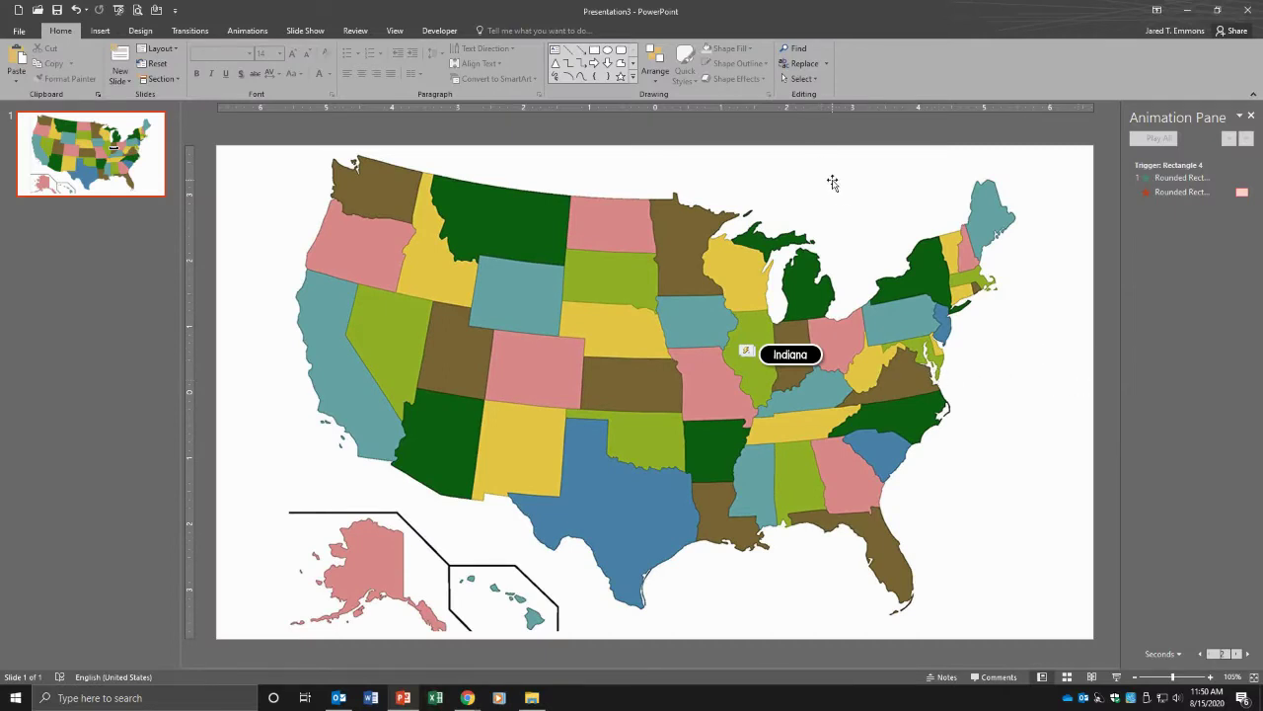
Step: Duplicate the Indiana trigger rectangle and label together and place the copies over Colorado
{"action": "left_click_drag", "start_coordinate": [847, 143], "coordinate": [747, 479]}
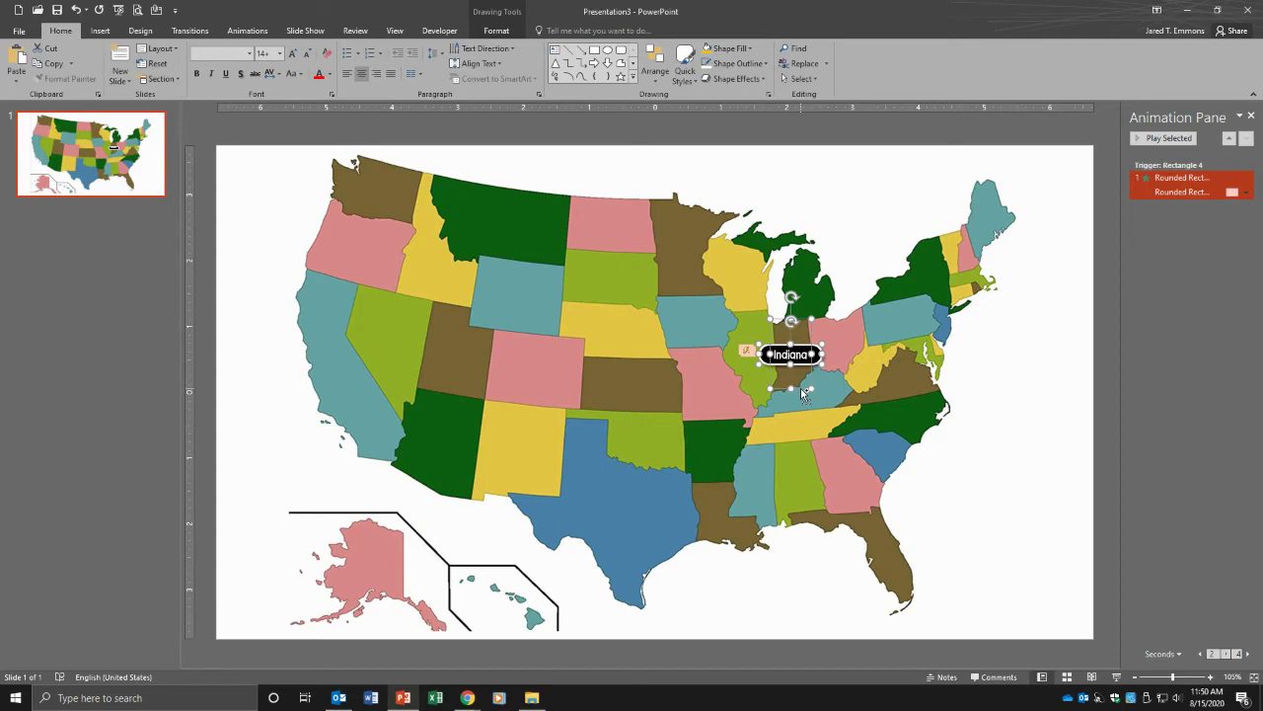
{"action": "left_click_drag", "start_coordinate": [805, 393], "coordinate": [728, 459]}
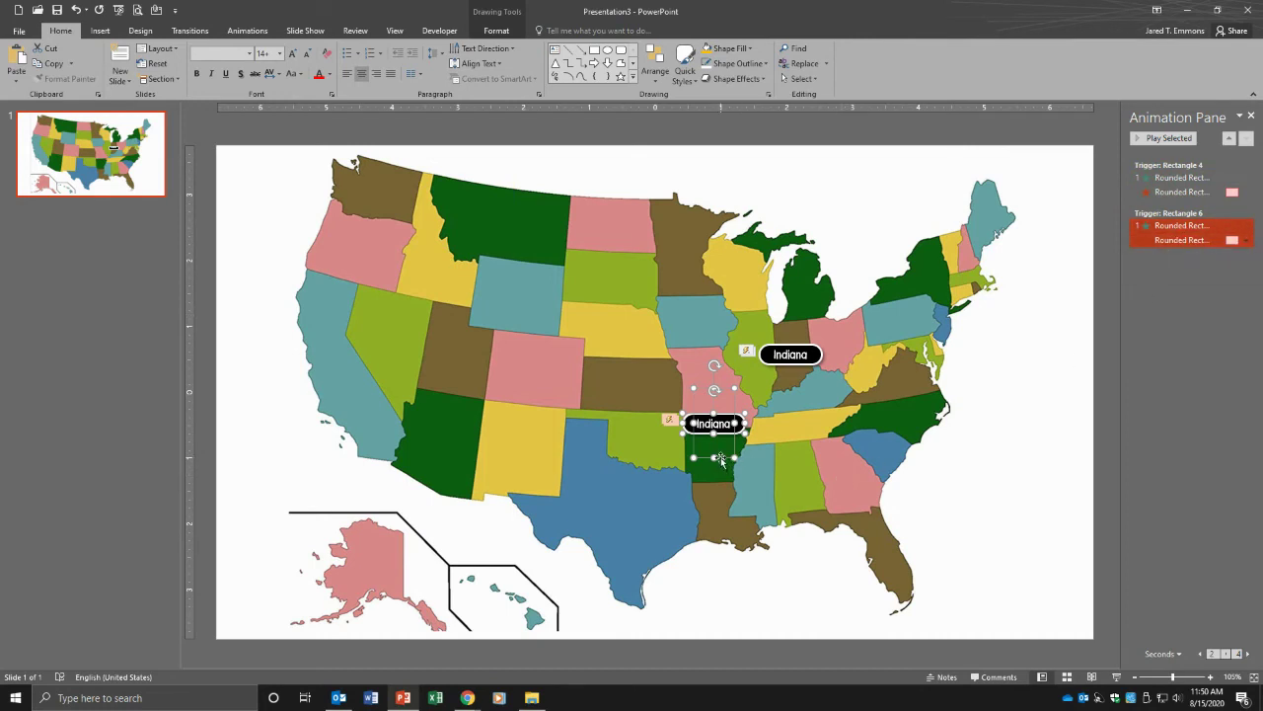
{"action": "left_click_drag", "start_coordinate": [721, 457], "coordinate": [548, 407]}
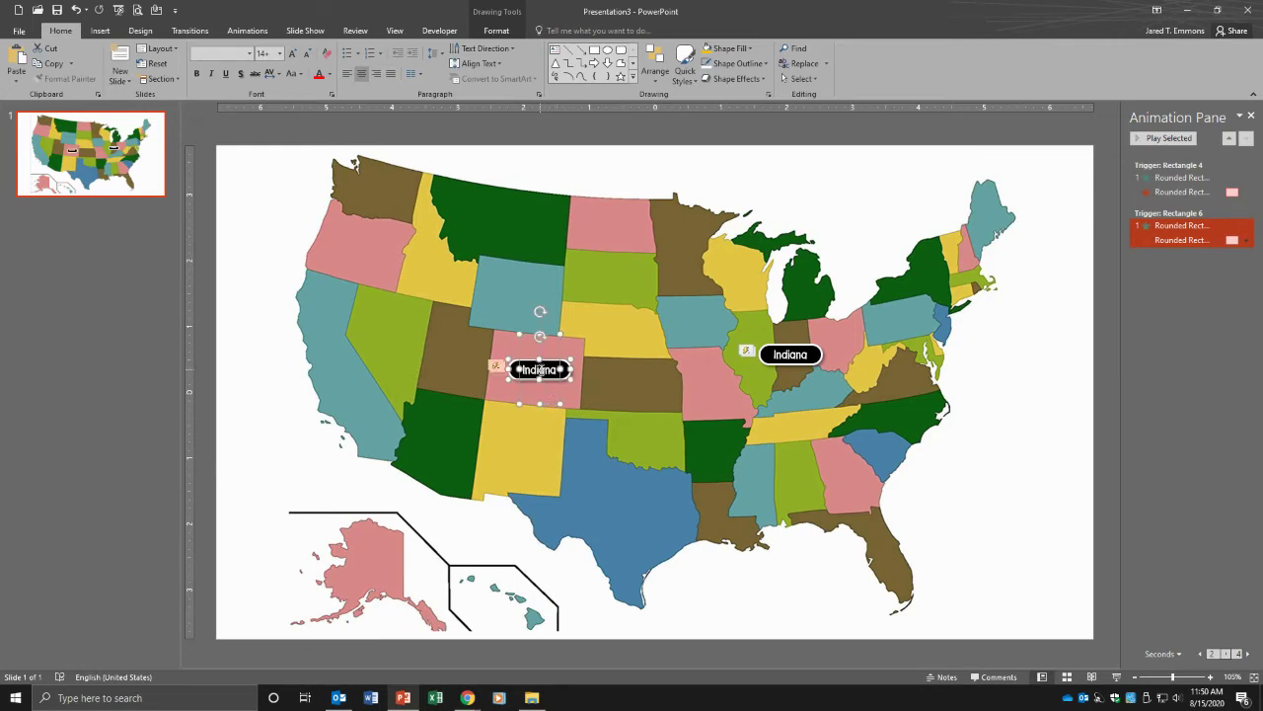
Step: Change the text of the duplicated label over Colorado to "Colorado"
{"action": "left_click", "coordinate": [547, 343]}
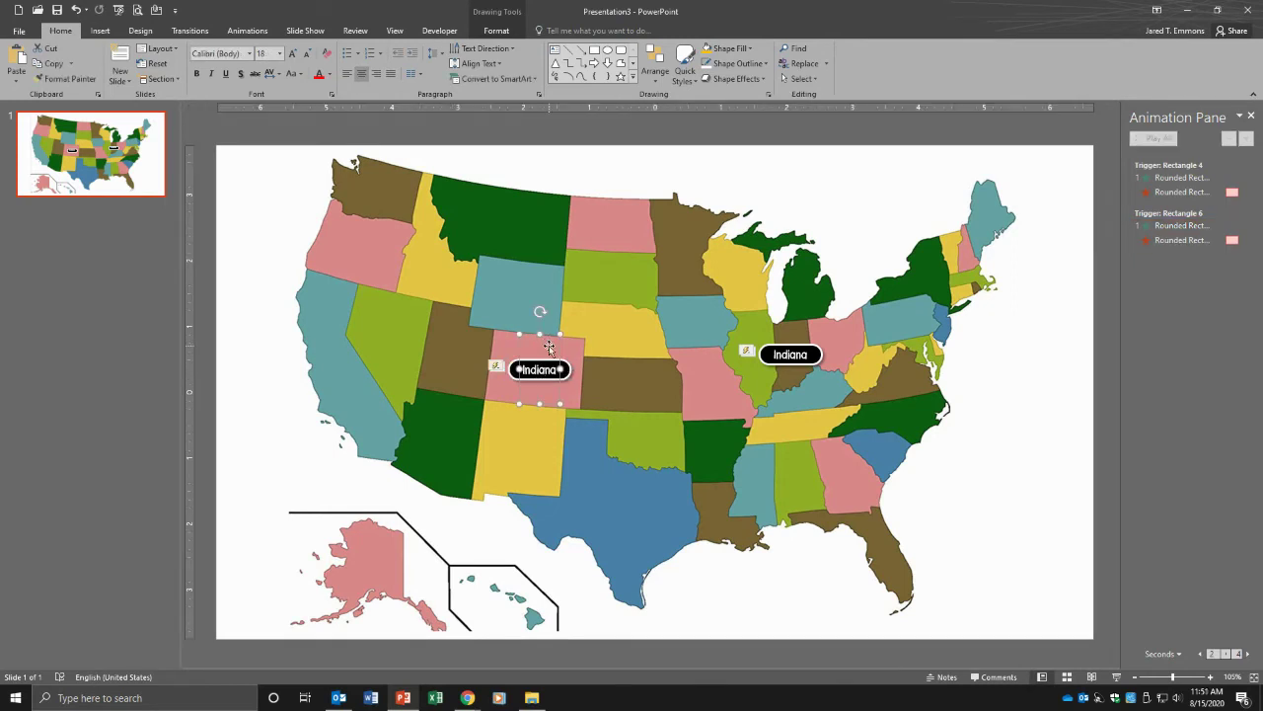
{"action": "key", "text": "Escape"}
{"action": "key", "text": "Tab"}
{"action": "key", "text": "Escape"}
{"action": "key", "text": "Tab"}
{"action": "left_click", "coordinate": [539, 371]}
{"action": "double_click", "coordinate": [538, 371]}
{"action": "type", "text": "Co"}
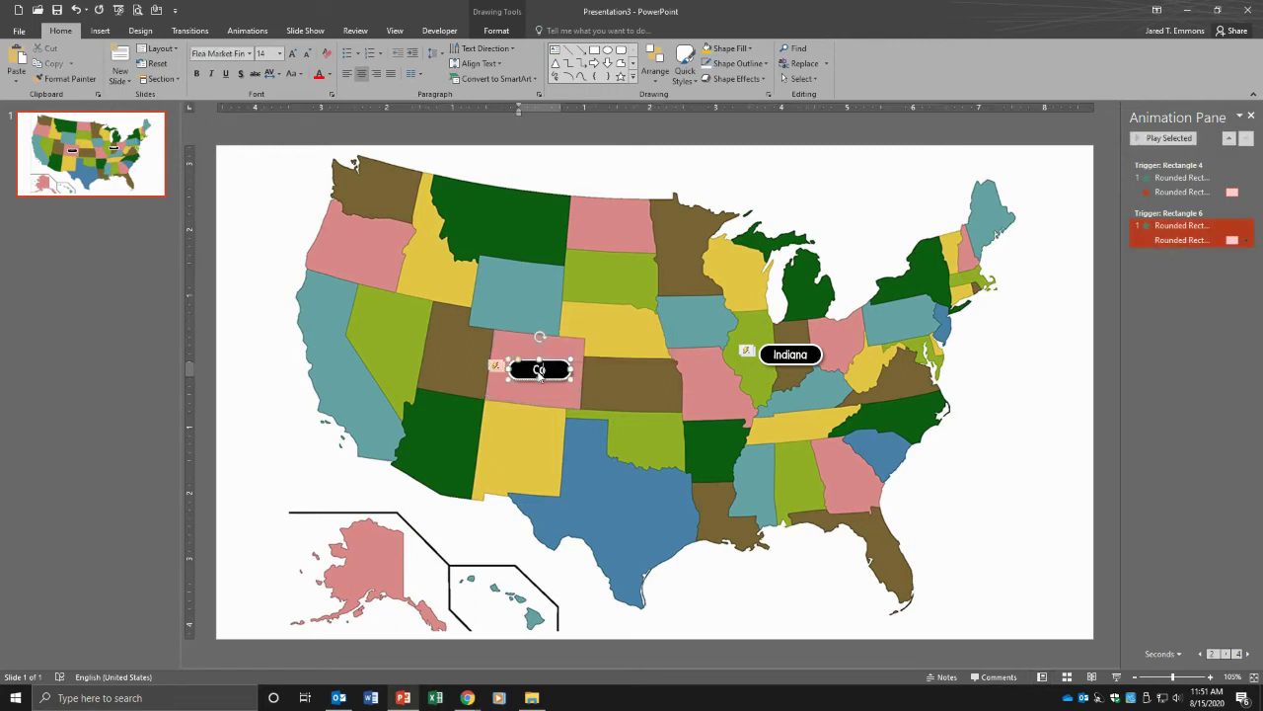
{"action": "type", "text": "lorado"}
{"action": "left_click", "coordinate": [701, 140]}
{"action": "left_click", "coordinate": [237, 129]}
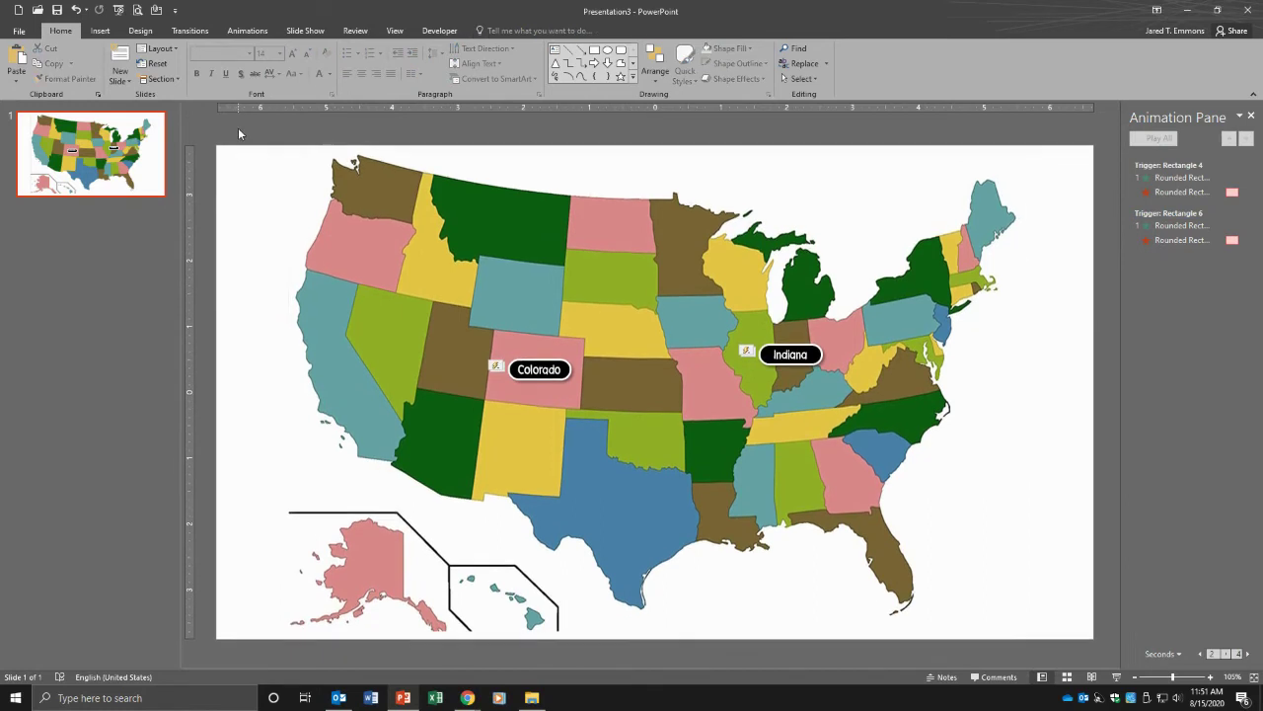
Step: Run the slide show, test the Indiana and Colorado labels by selecting each state, and exit the show
{"action": "key", "text": "F5"}
{"action": "left_click", "coordinate": [827, 292]}
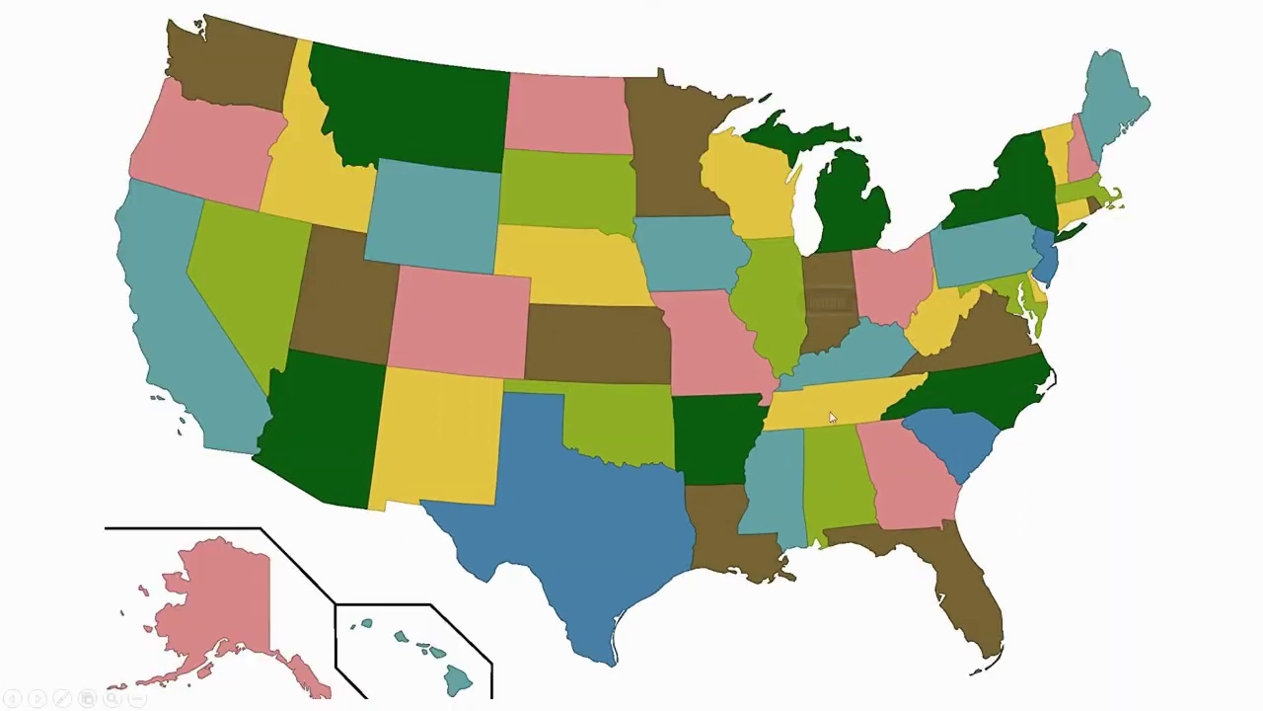
{"action": "left_click", "coordinate": [471, 349]}
{"action": "key", "text": "Escape"}
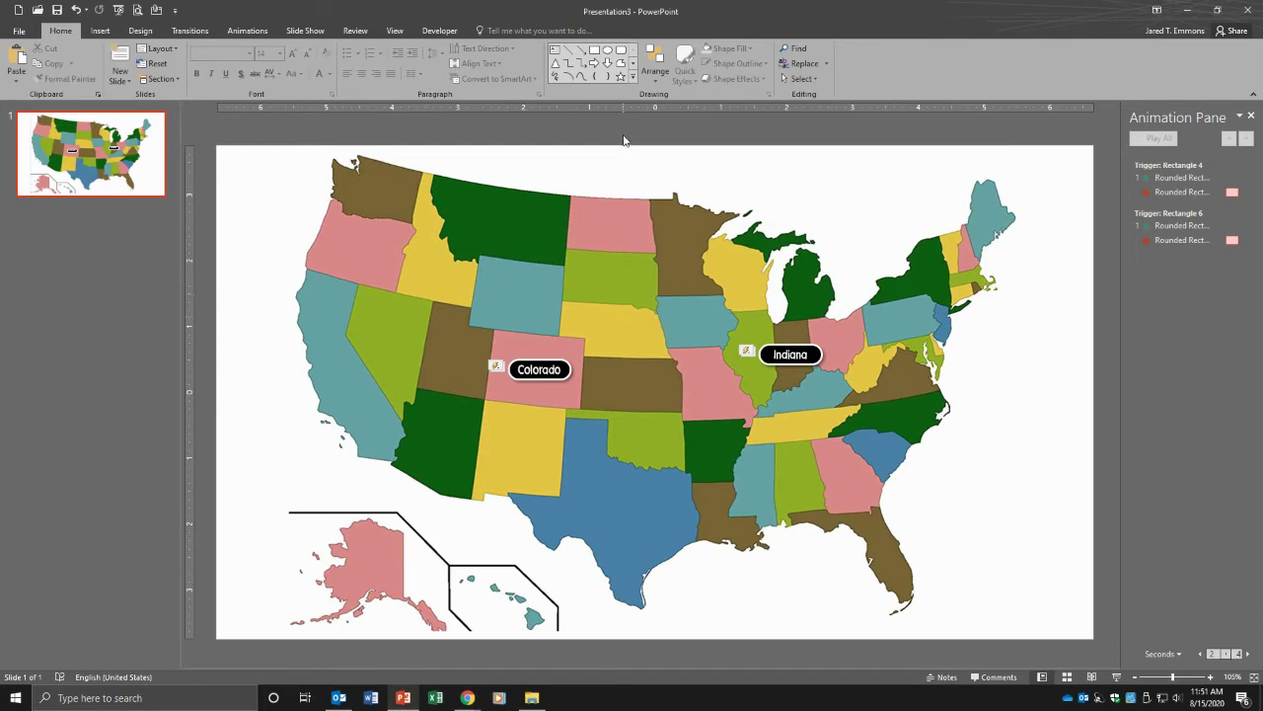
Step: Trace the outline of Idaho with a closed freeform shape about 2" high and 1.2" wide
{"action": "left_click", "coordinate": [99, 30]}
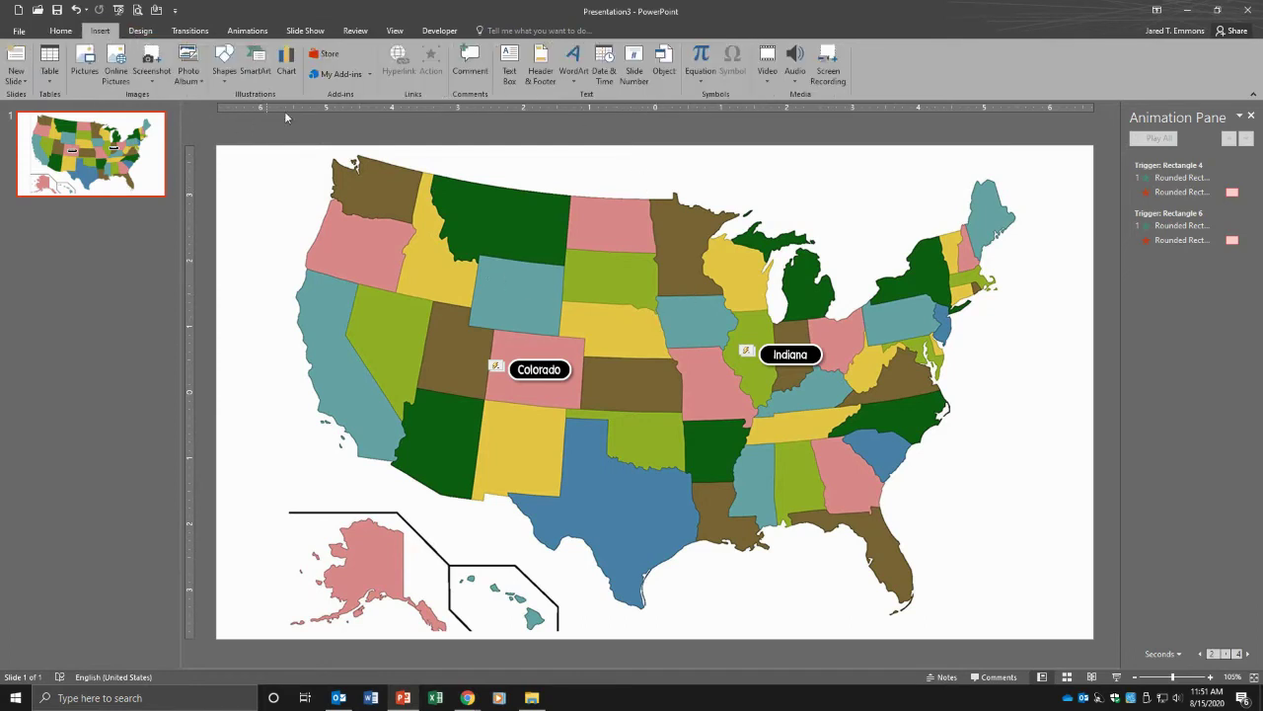
{"action": "left_click", "coordinate": [225, 71]}
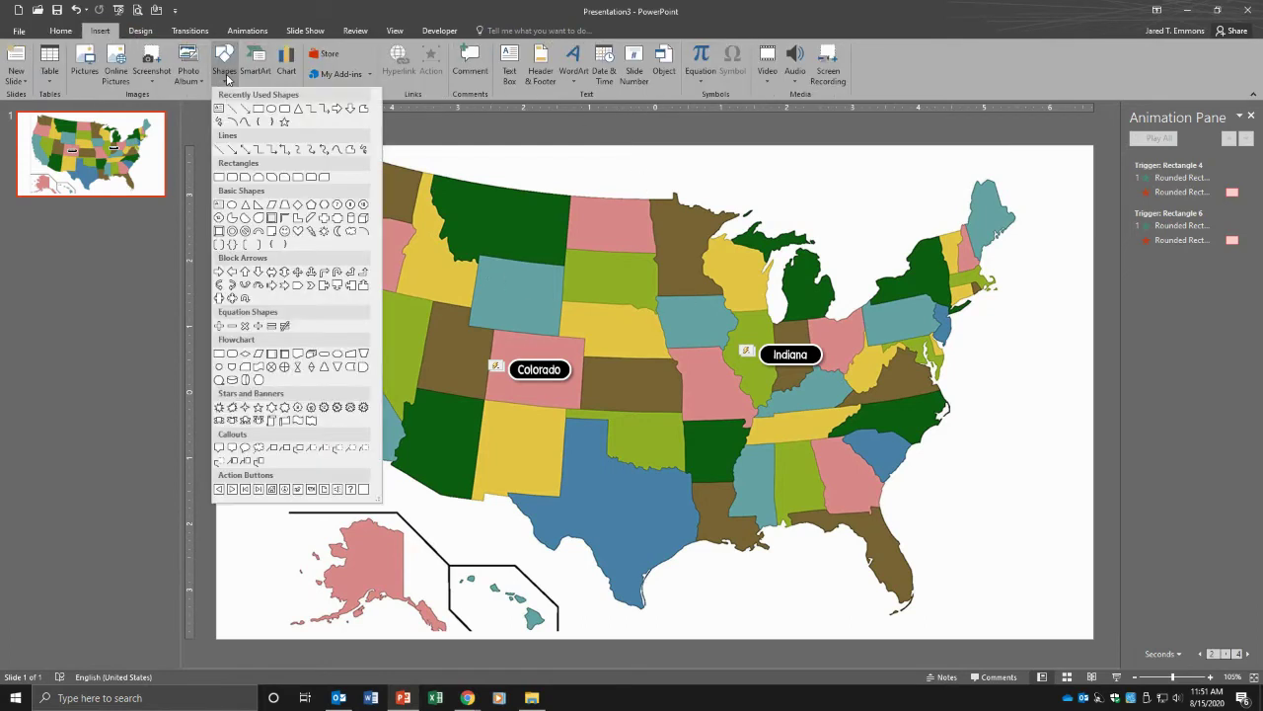
{"action": "left_click", "coordinate": [364, 109]}
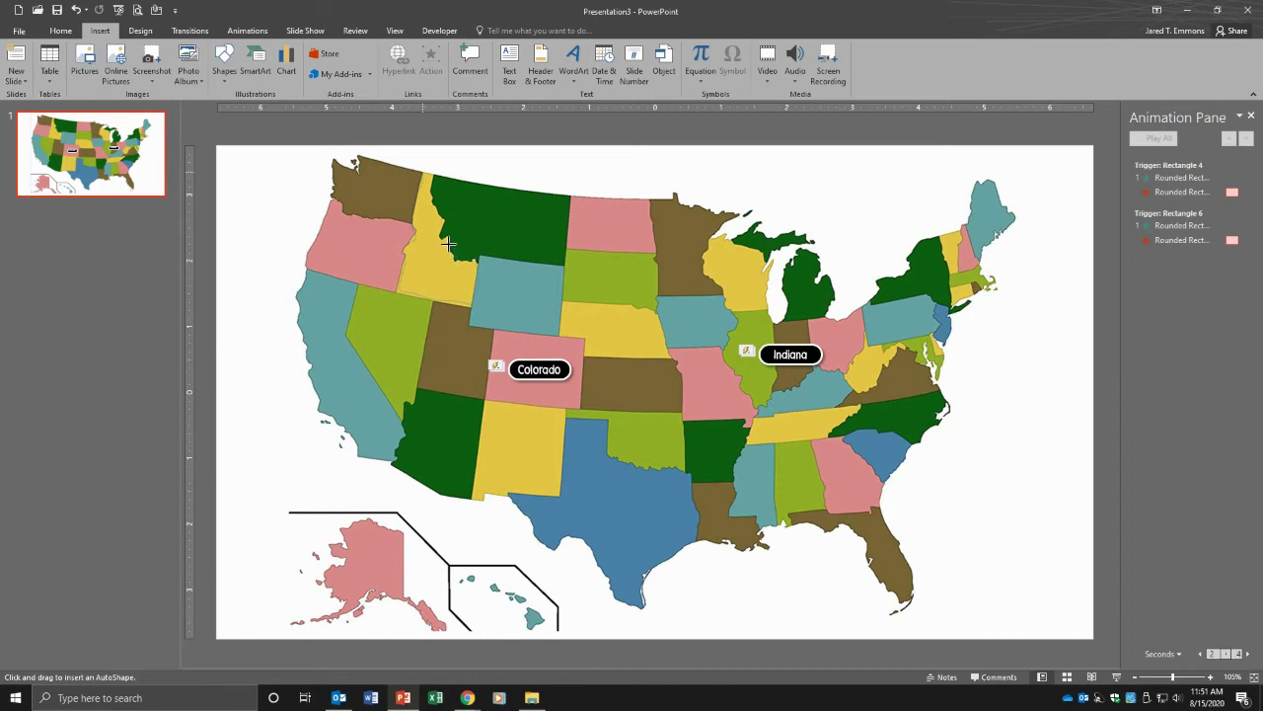
{"action": "left_click", "coordinate": [425, 172]}
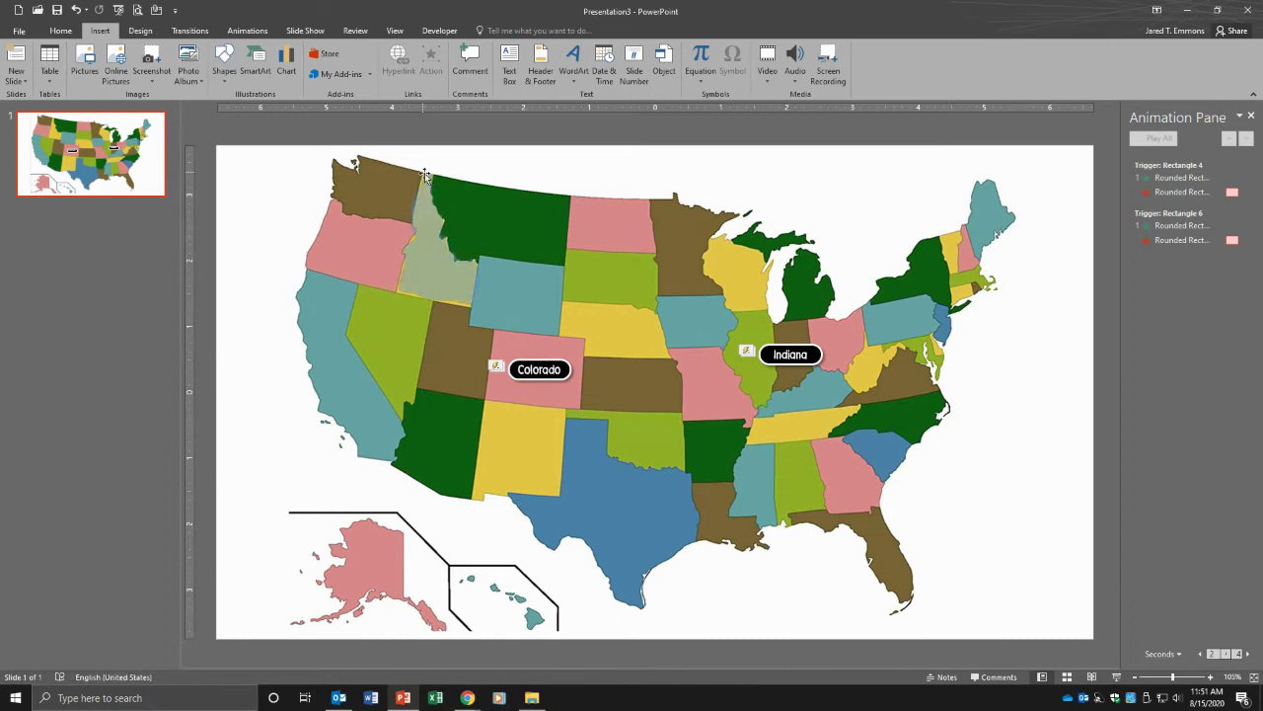
{"action": "left_click", "coordinate": [424, 172]}
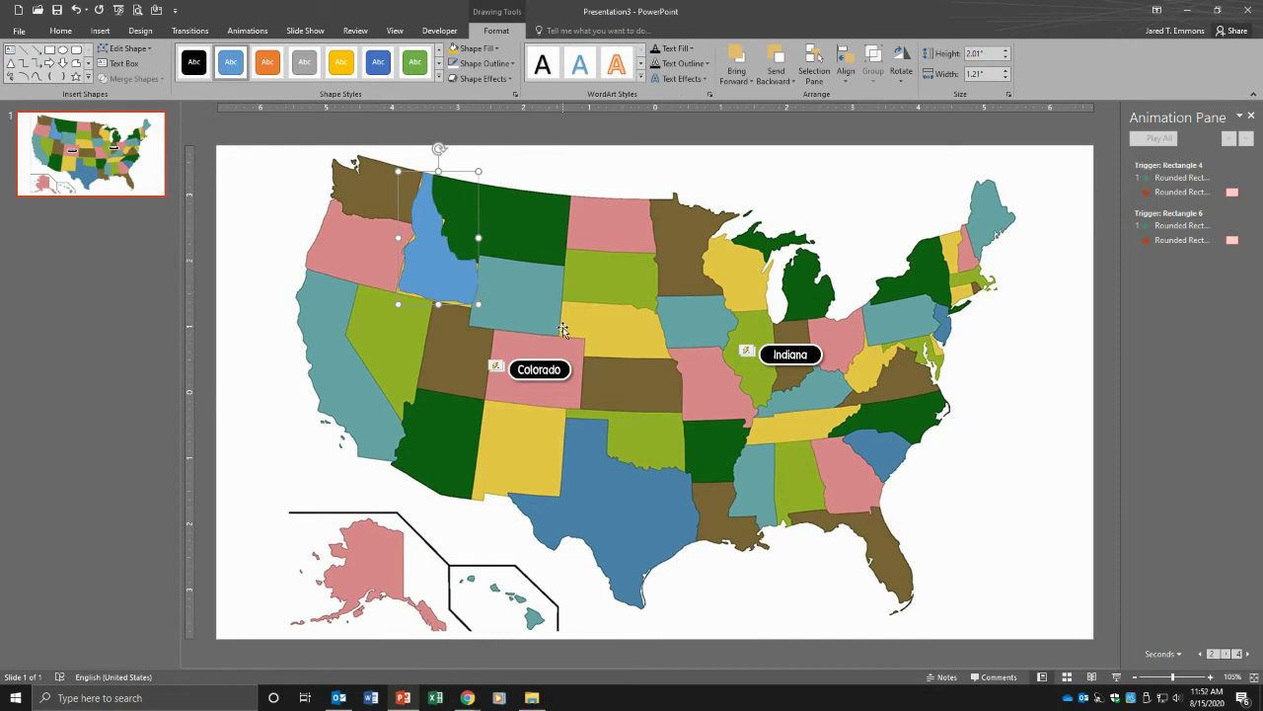
Step: Copy the Colorado label onto Idaho, delete the copy's entrance and exit animations, and leave the copied label selected
{"action": "left_click", "coordinate": [550, 365]}
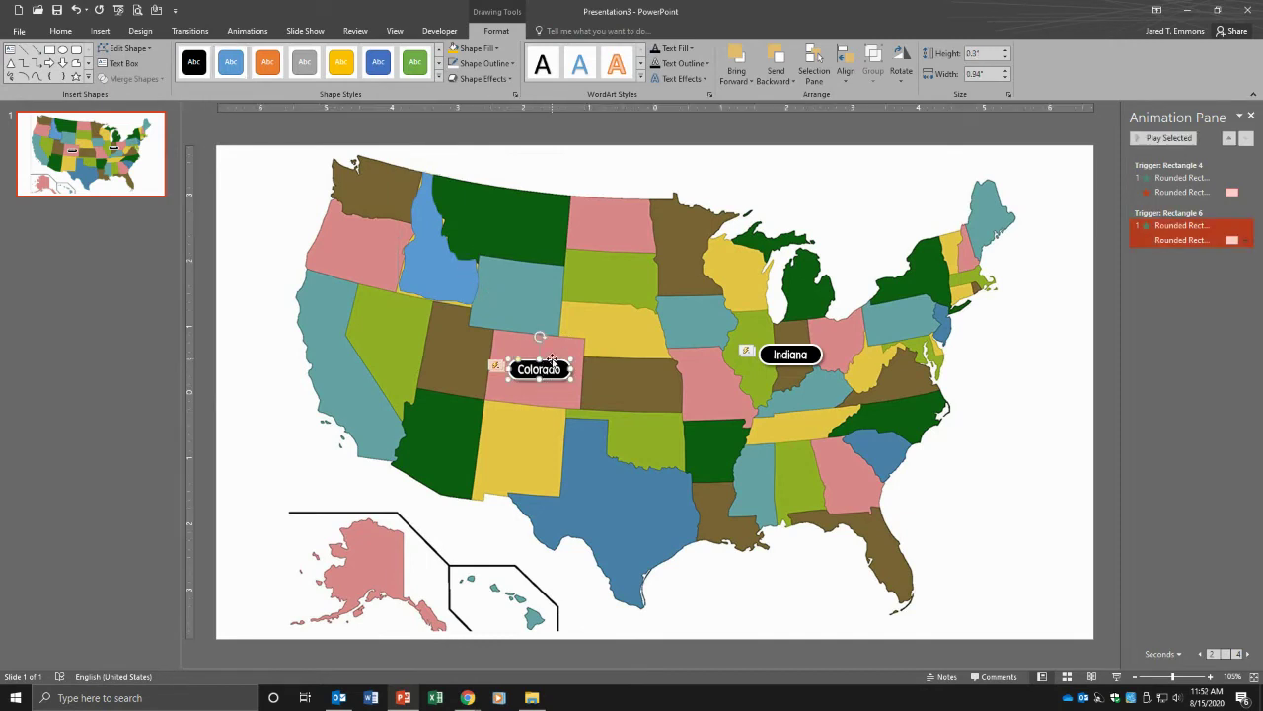
{"action": "left_click_drag", "start_coordinate": [551, 365], "coordinate": [451, 270]}
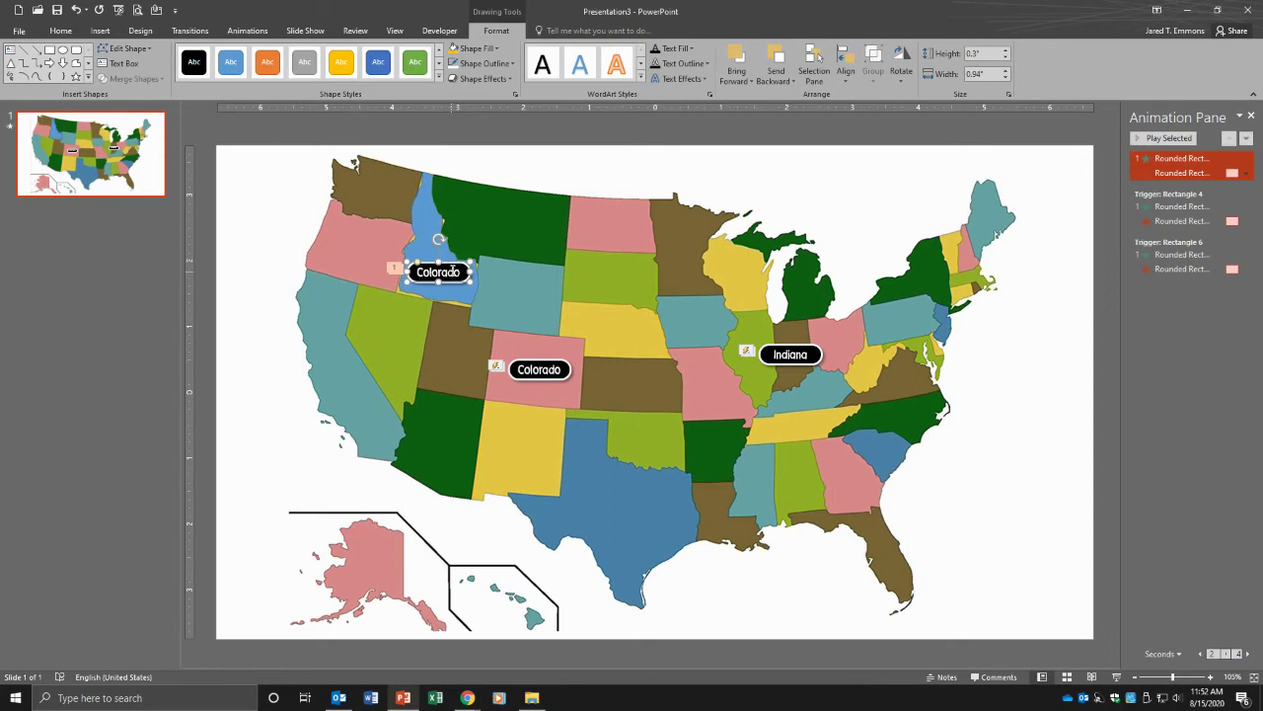
{"action": "left_click", "coordinate": [1175, 173]}
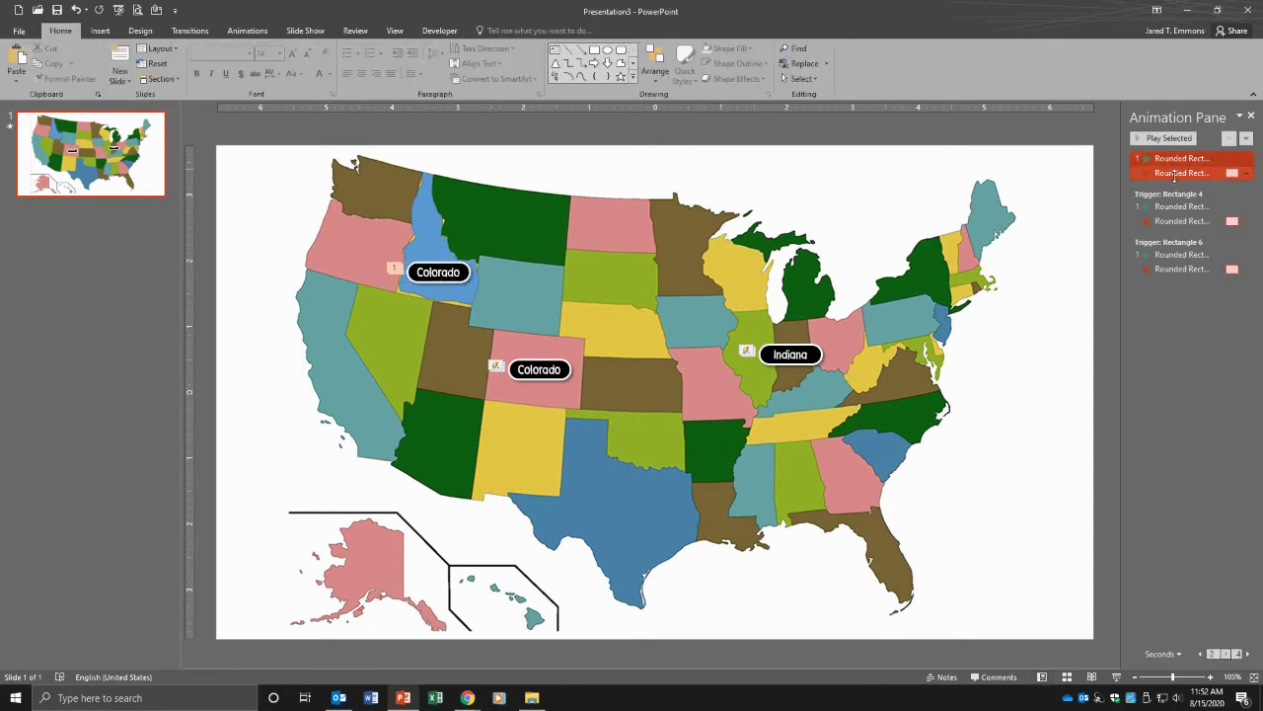
{"action": "key", "text": "Delete"}
{"action": "left_click", "coordinate": [424, 270]}
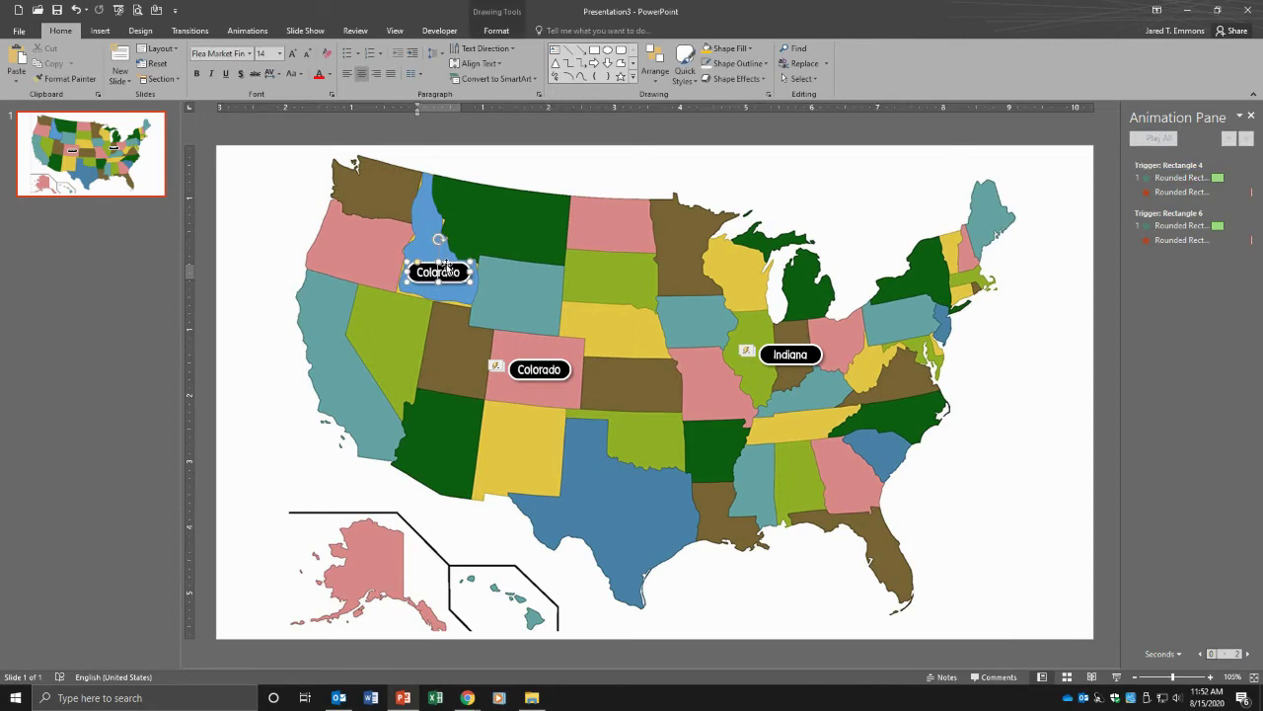
{"action": "left_click", "coordinate": [449, 263]}
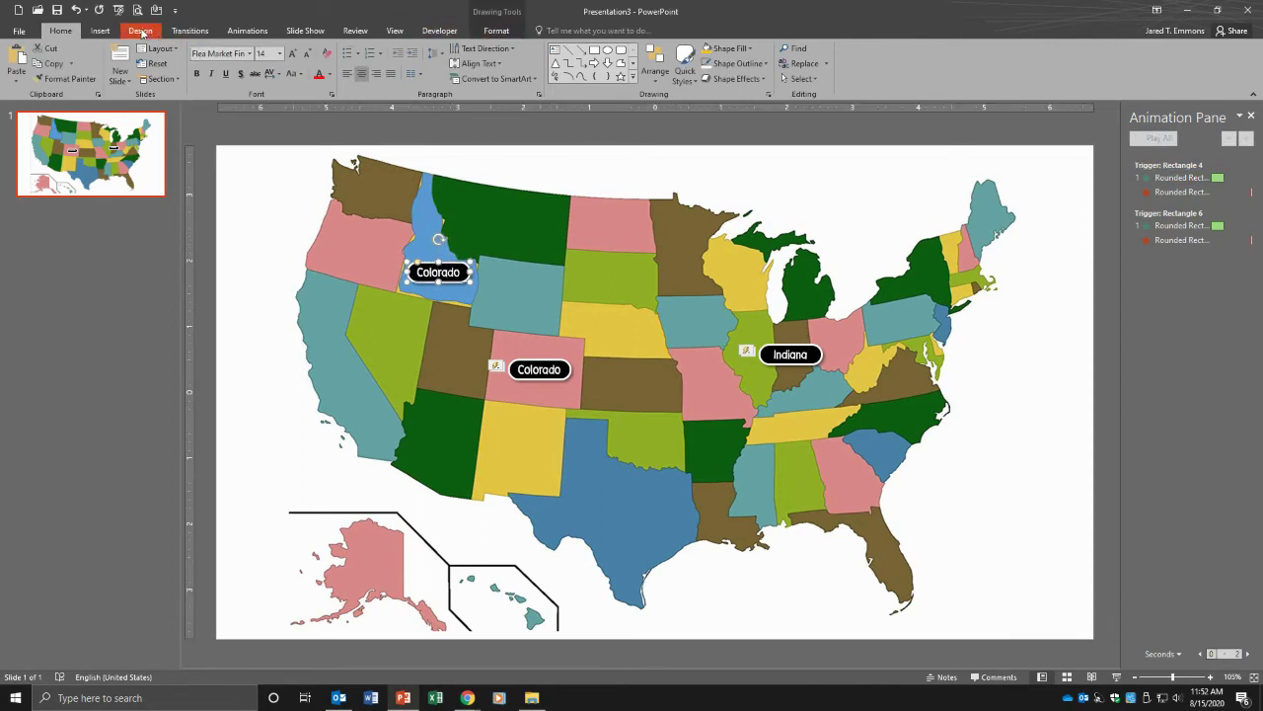
Step: Apply the Expand entrance effect to the copied label over Idaho
{"action": "left_click", "coordinate": [247, 29]}
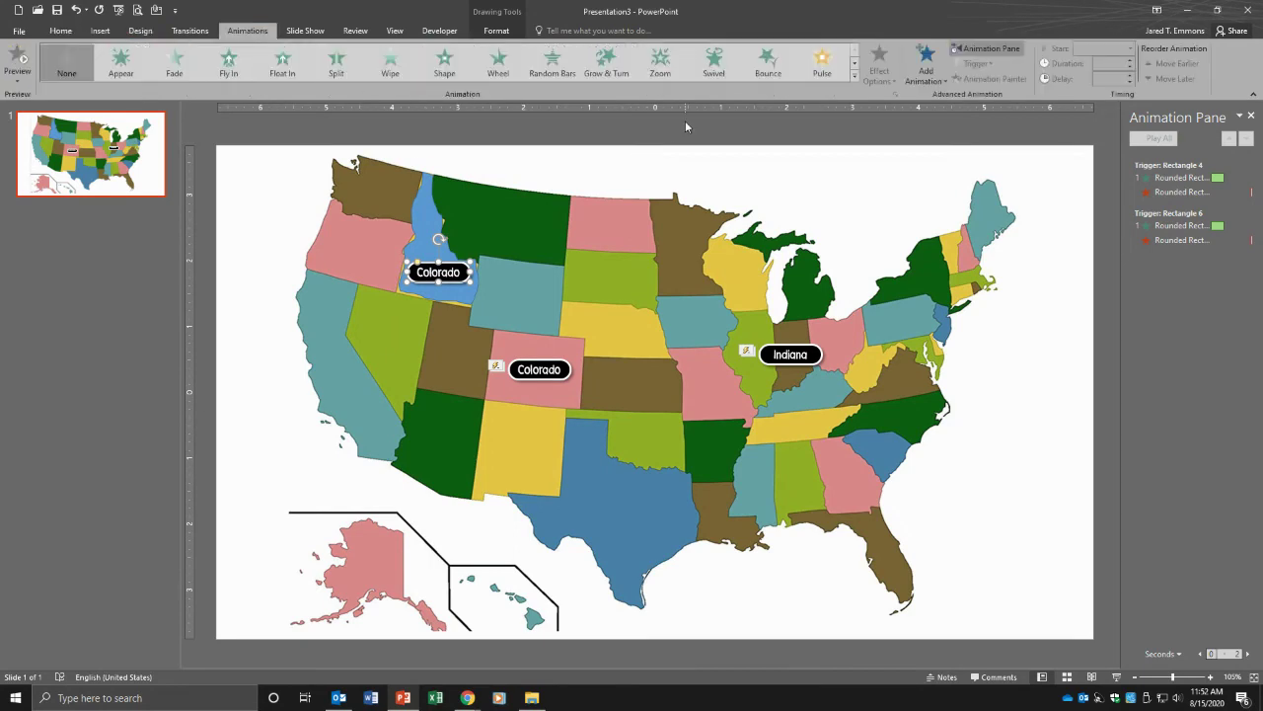
{"action": "left_click", "coordinate": [856, 77]}
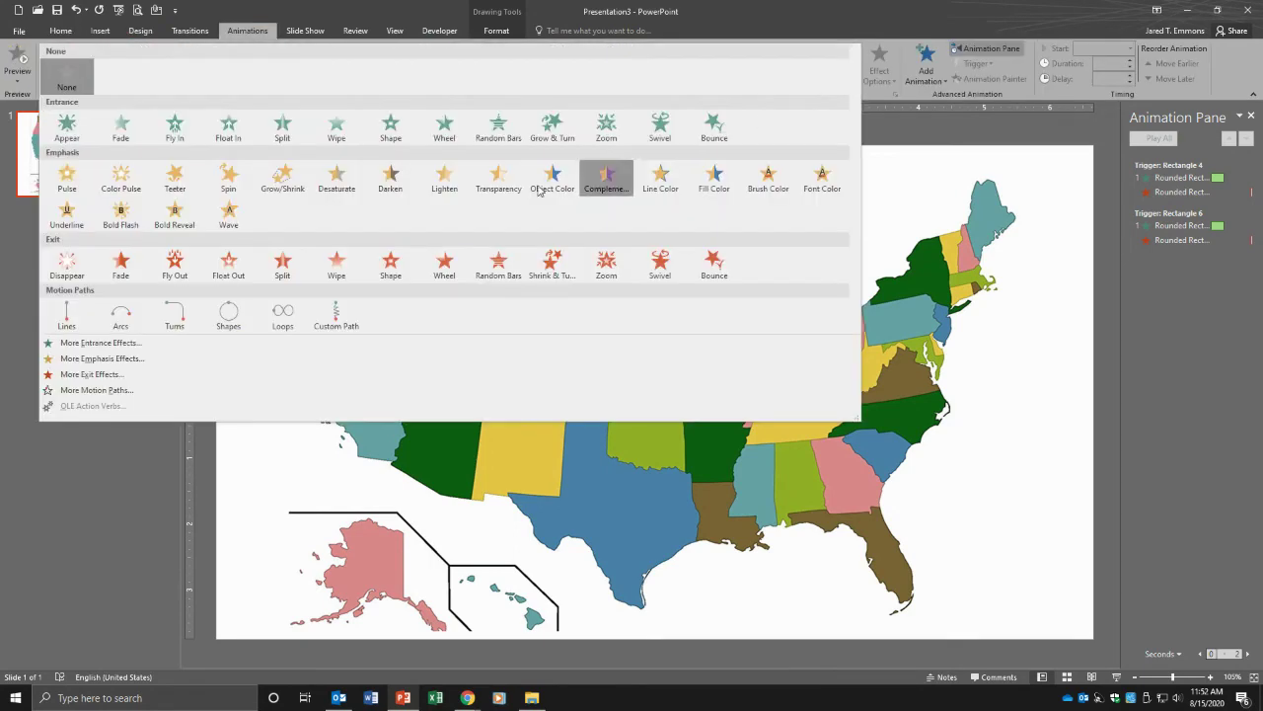
{"action": "left_click", "coordinate": [158, 345]}
{"action": "left_click", "coordinate": [575, 361]}
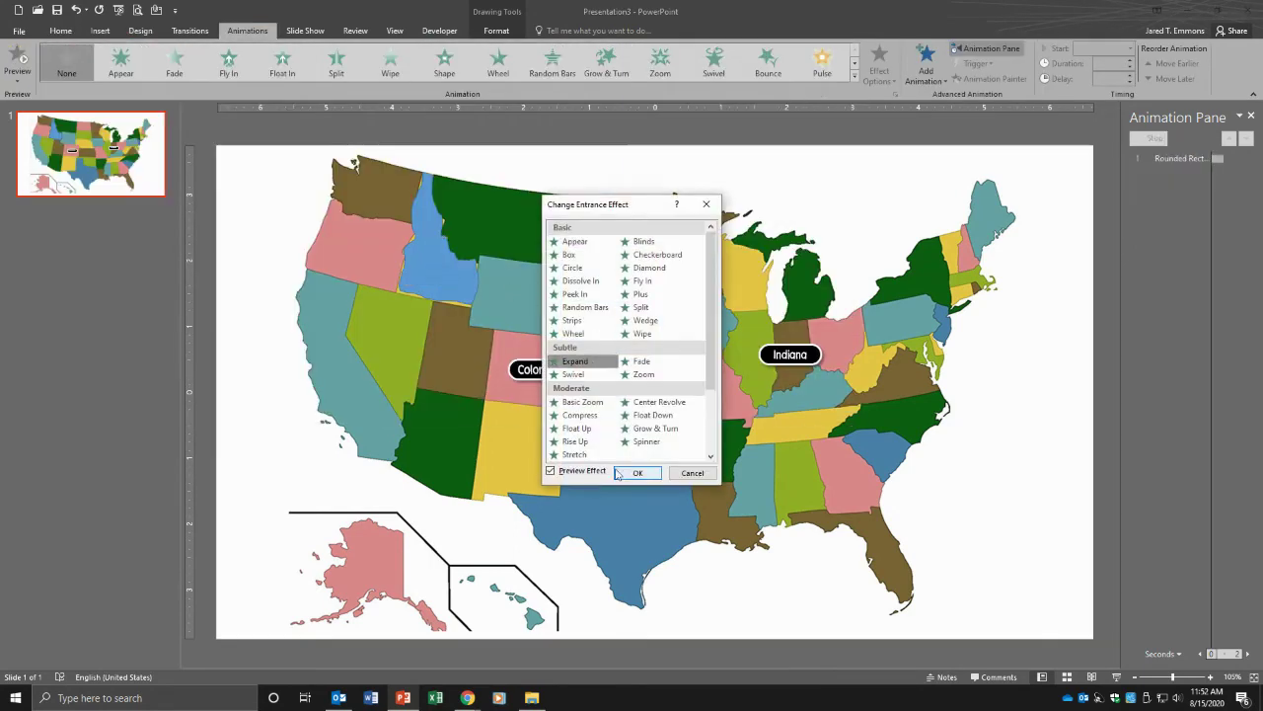
{"action": "left_click", "coordinate": [637, 473]}
Step: Add a Contract exit effect to the label over Idaho and give it a delay of 2 seconds
{"action": "left_click", "coordinate": [936, 82]}
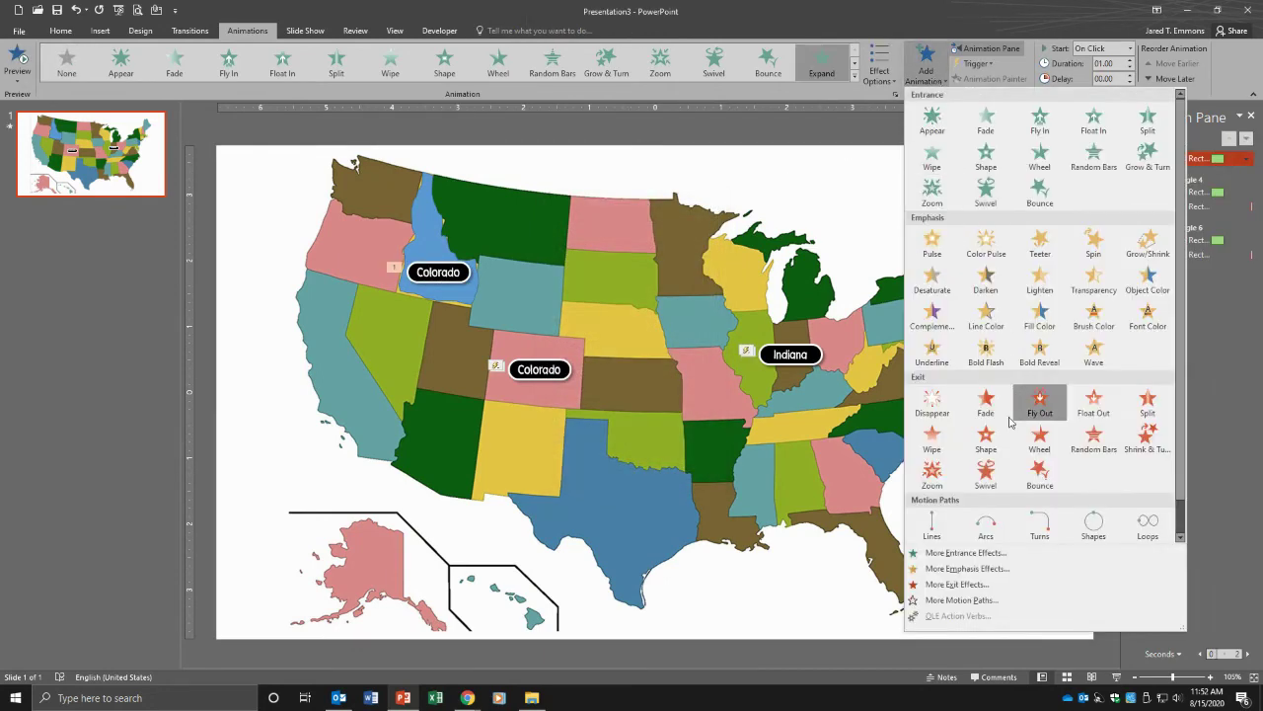
{"action": "left_click", "coordinate": [957, 584]}
{"action": "left_click", "coordinate": [575, 361]}
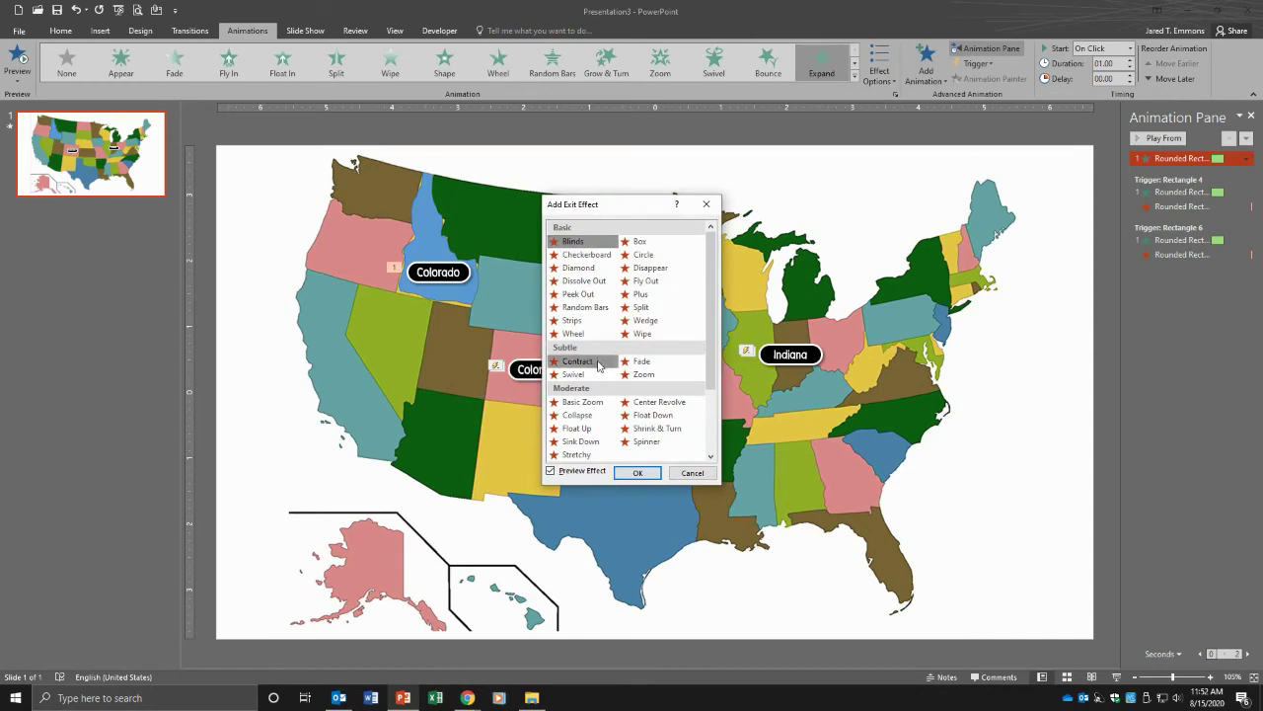
{"action": "left_click", "coordinate": [637, 473]}
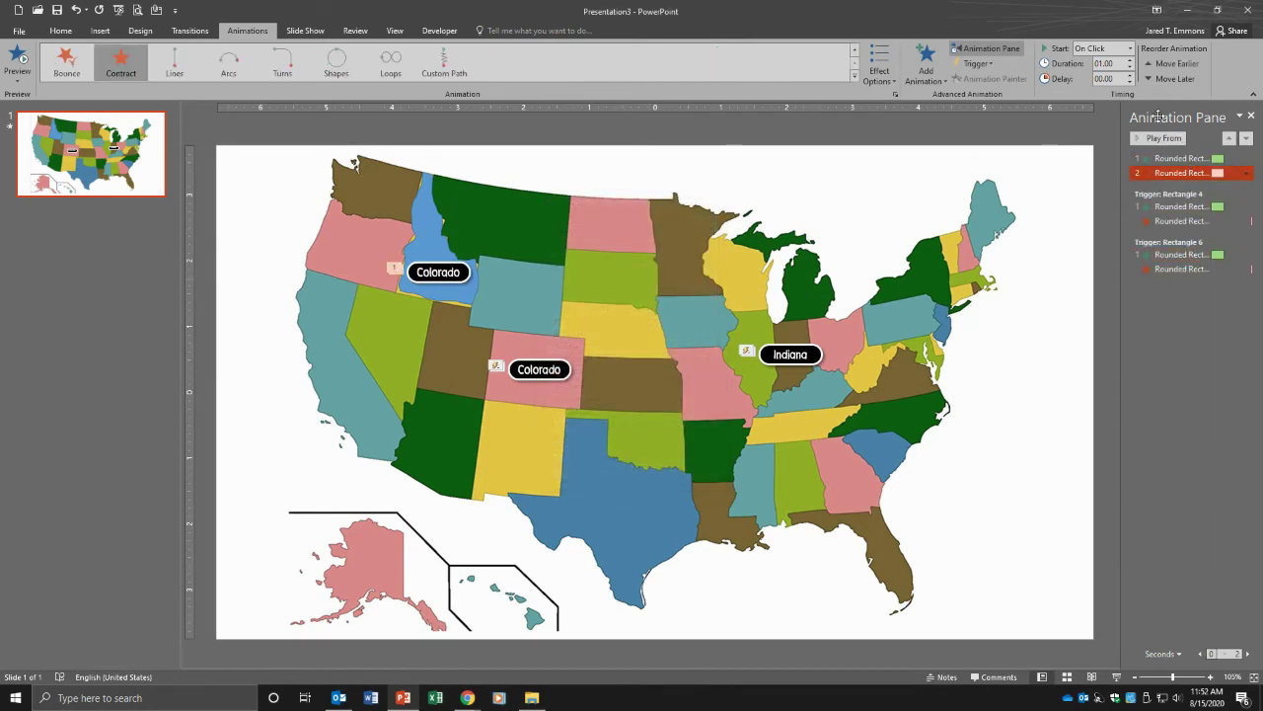
{"action": "left_click", "coordinate": [1131, 75]}
{"action": "left_click", "coordinate": [1131, 75]}
{"action": "left_click", "coordinate": [1130, 82]}
Step: Set the Idaho label's Expand effect to be triggered on click of Freeform 8
{"action": "left_click", "coordinate": [1167, 160], "text": "shift"}
{"action": "left_click", "coordinate": [1169, 159]}
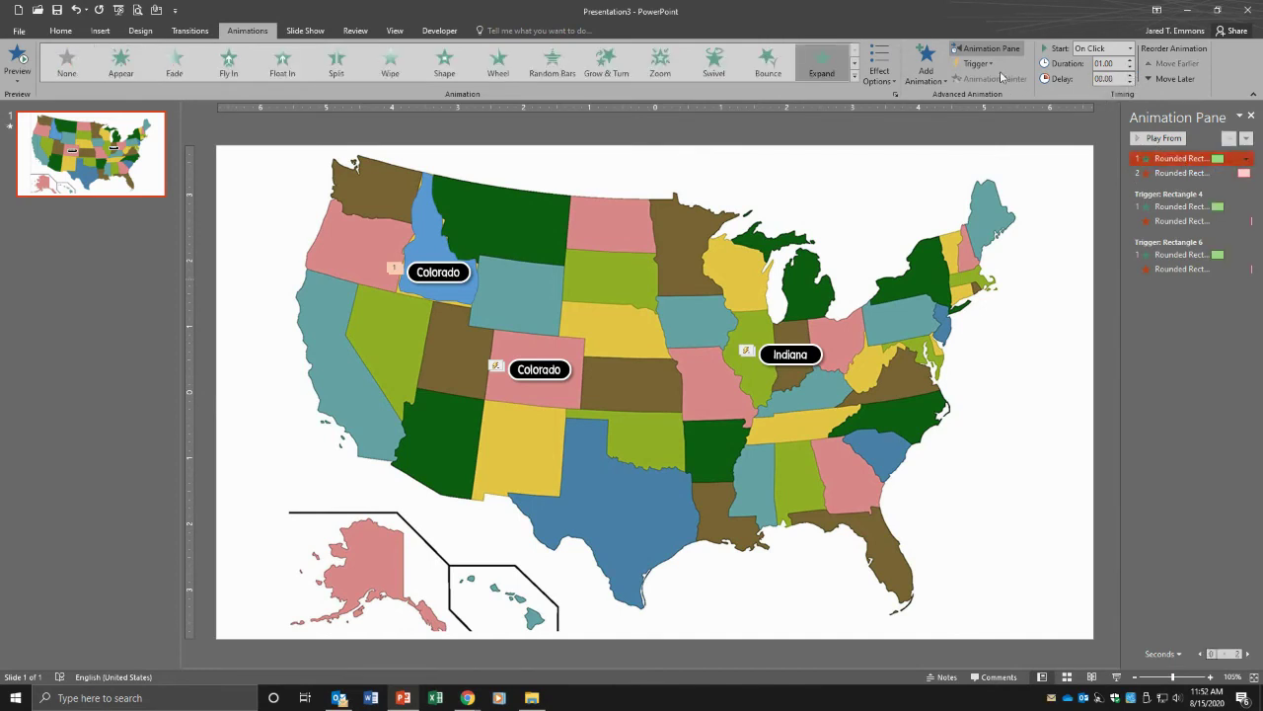
{"action": "left_click", "coordinate": [977, 63]}
{"action": "mouse_move", "coordinate": [990, 80]}
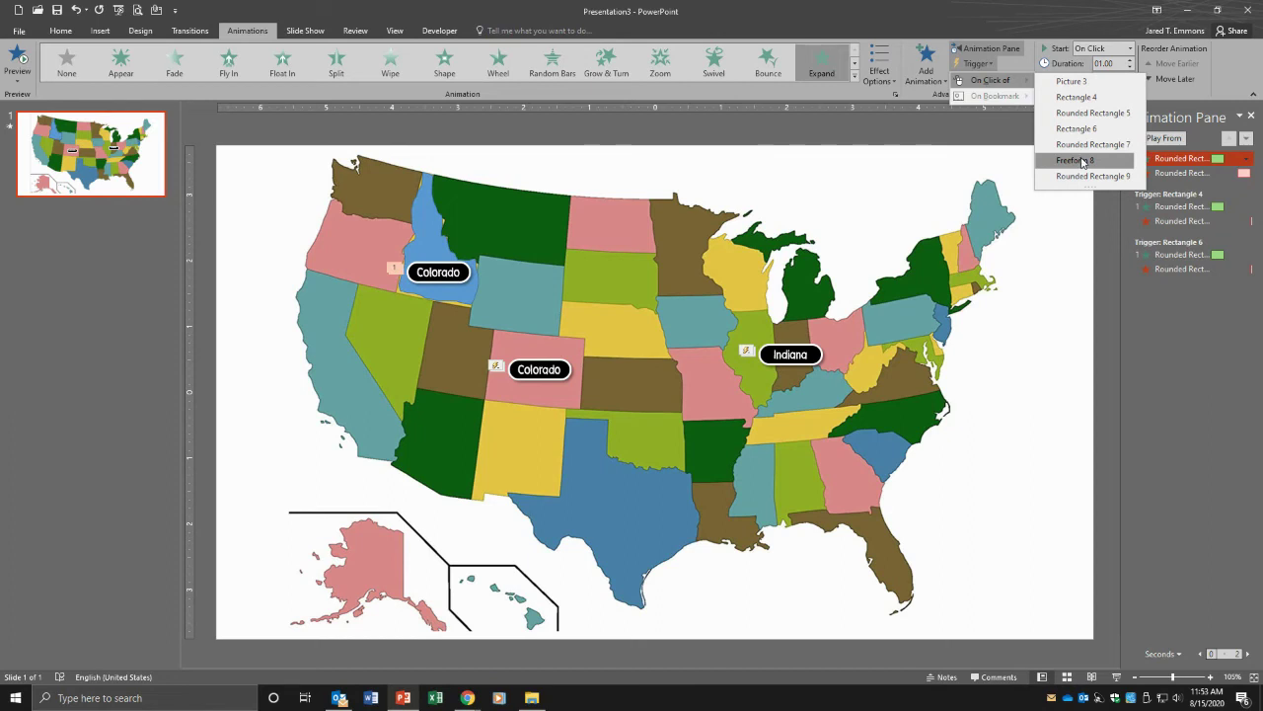
{"action": "left_click", "coordinate": [1086, 161]}
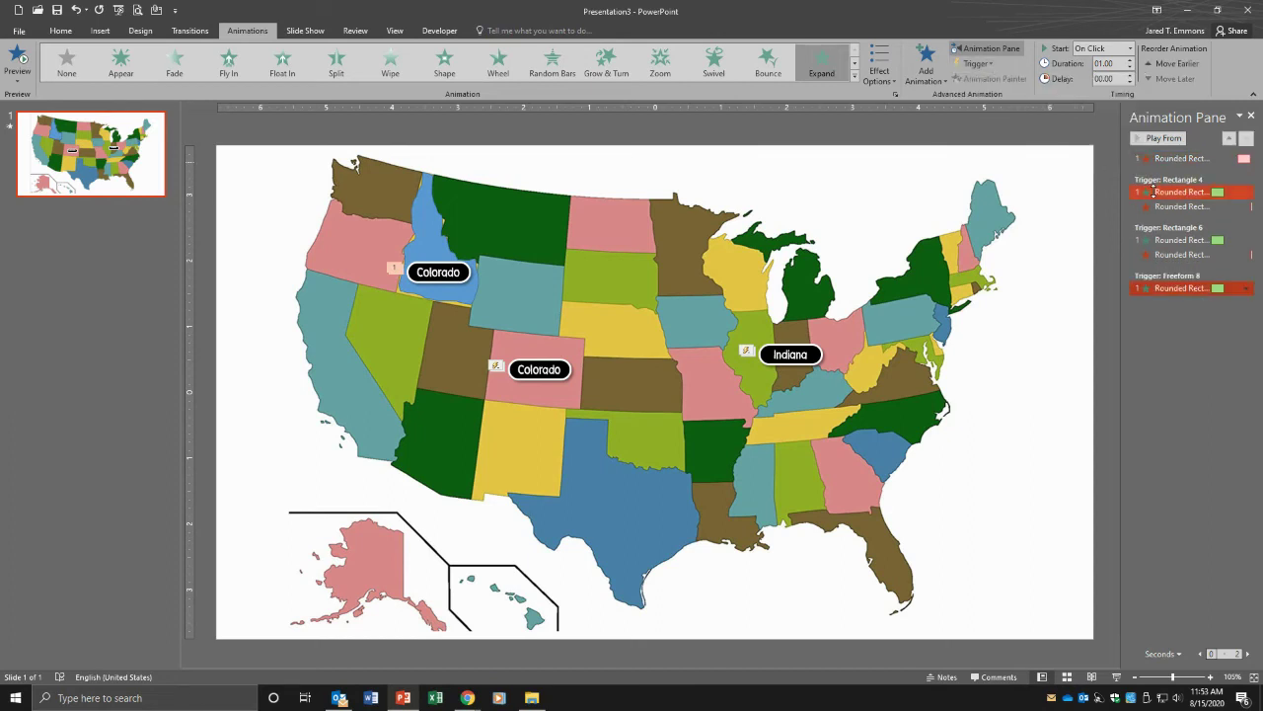
Step: Move the Idaho label's Contract effect below its Expand effect under the Freeform 8 trigger
{"action": "left_click_drag", "start_coordinate": [1172, 158], "coordinate": [1192, 291]}
{"action": "left_click", "coordinate": [1194, 341]}
{"action": "left_click", "coordinate": [1218, 290]}
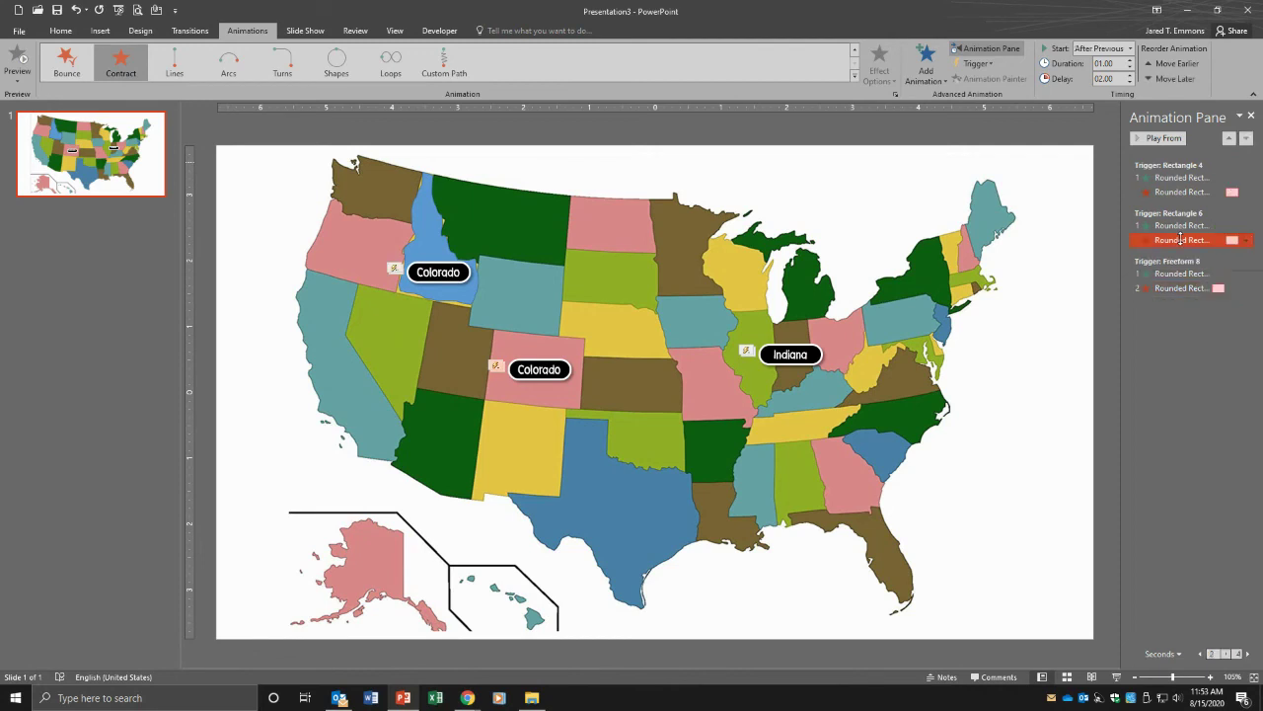
{"action": "left_click", "coordinate": [1184, 288]}
{"action": "left_click", "coordinate": [1185, 334]}
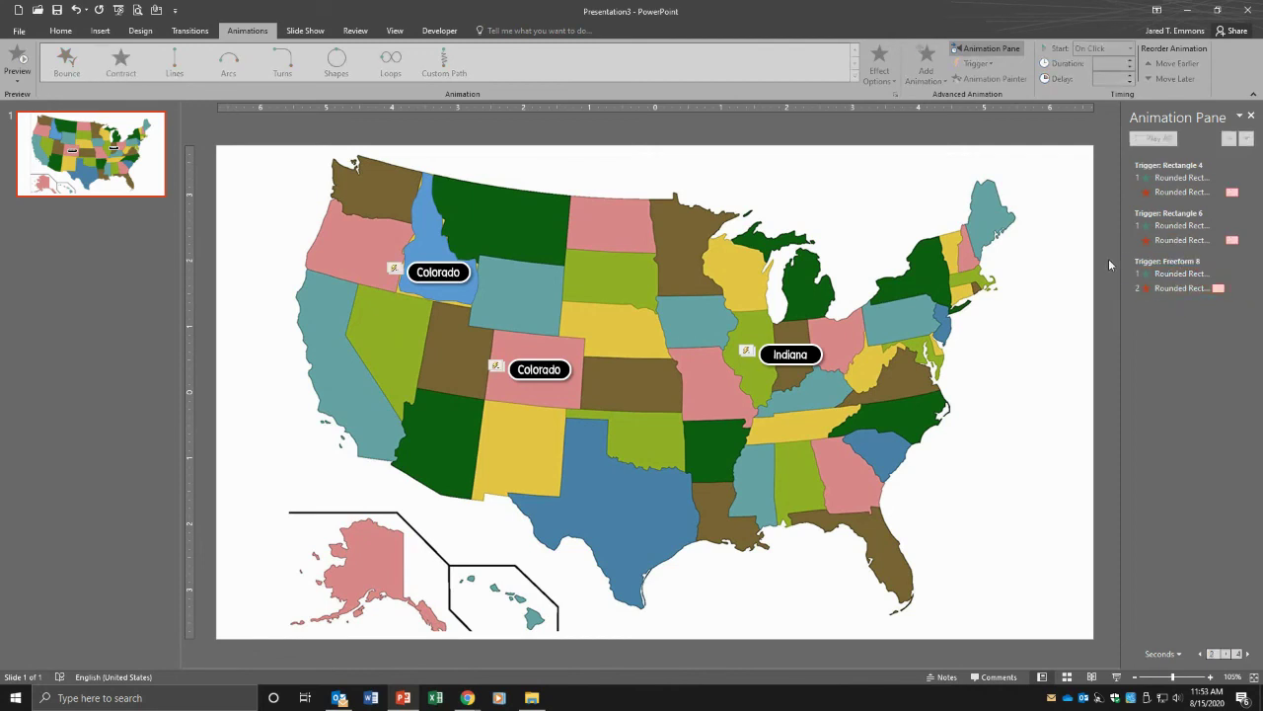
Step: Change the text of the label over Idaho to "Idaho" and narrow the label to fit the shorter name
{"action": "left_click", "coordinate": [451, 270]}
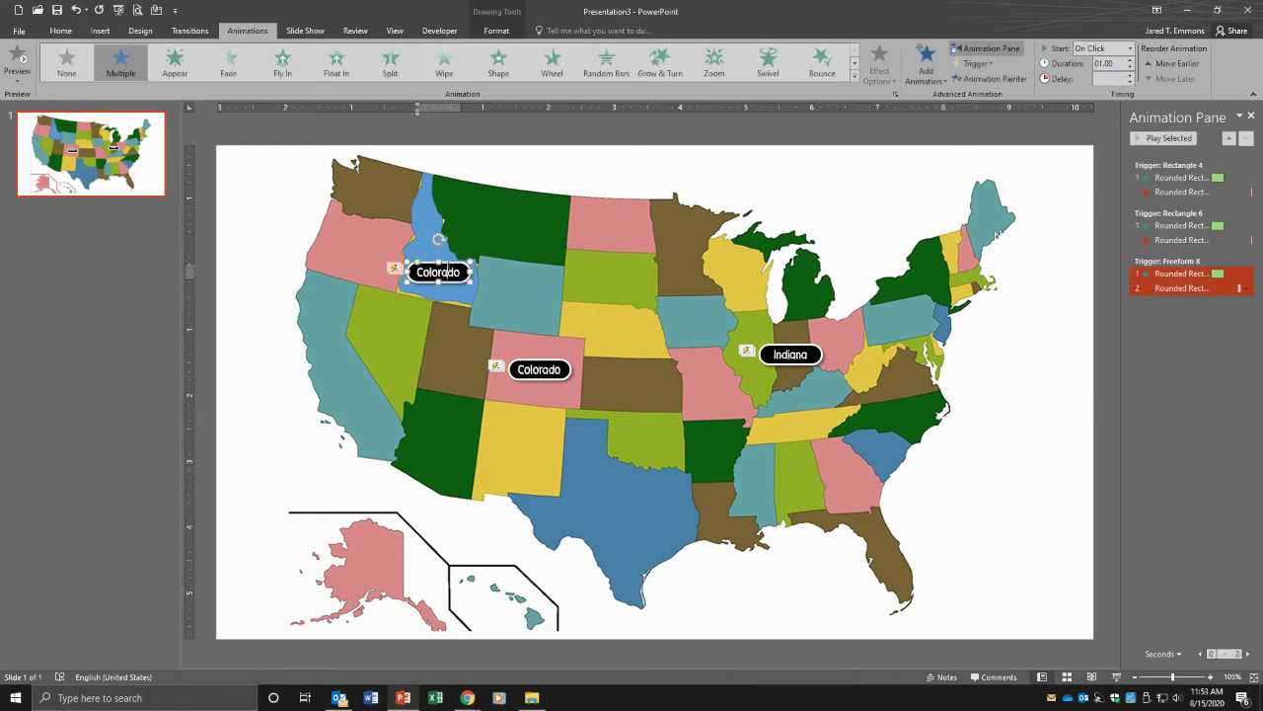
{"action": "type", "text": "Idaho"}
{"action": "left_click_drag", "start_coordinate": [470, 270], "coordinate": [453, 268]}
{"action": "left_click", "coordinate": [547, 137]}
Step: Run the slide show, test the Idaho label by selecting the state, and exit the show
{"action": "key", "text": "F5"}
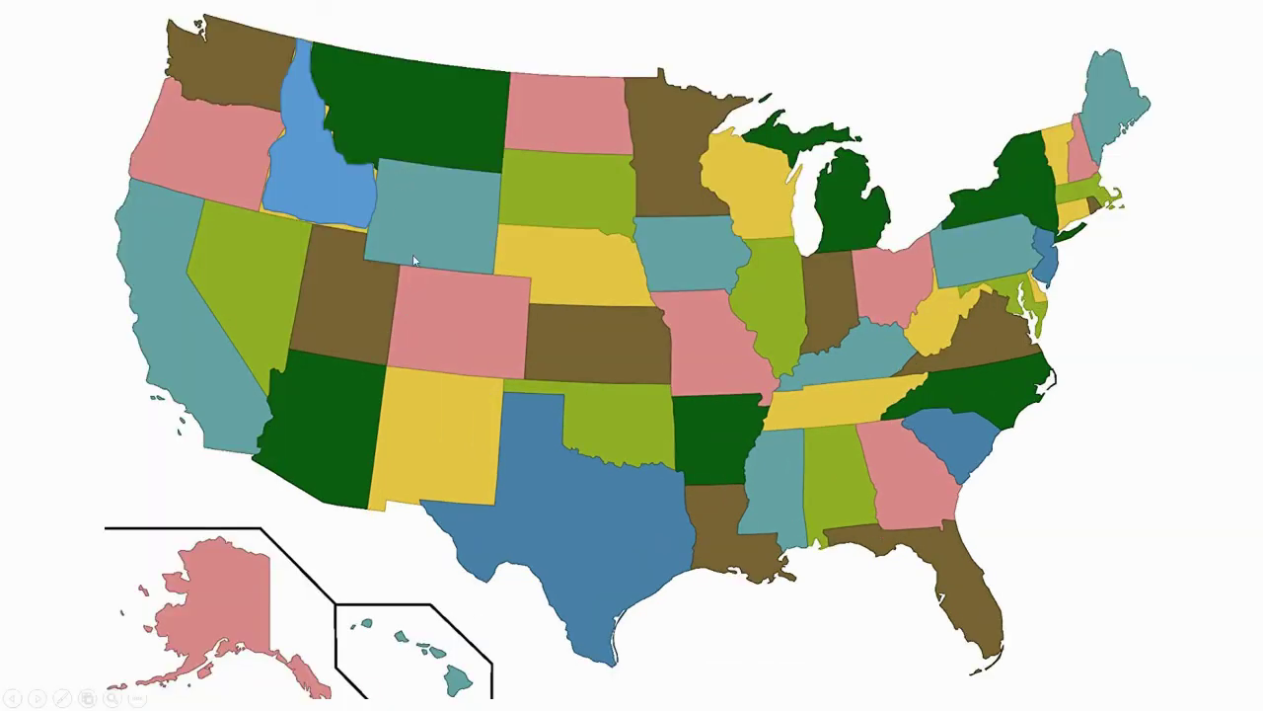
{"action": "left_click", "coordinate": [358, 192]}
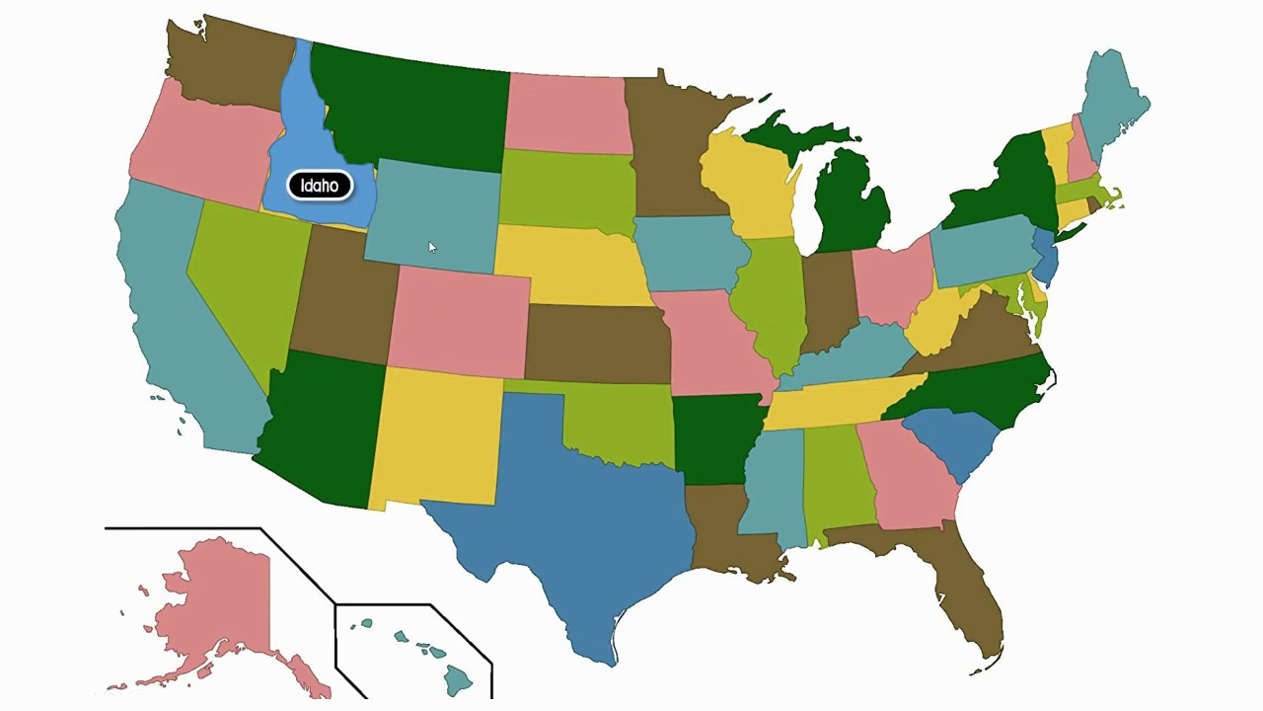
{"action": "key", "text": "Escape"}
Step: Set the Idaho label's Contract exit effect to start After Previous with a delay of 2 seconds
{"action": "left_click", "coordinate": [1187, 289]}
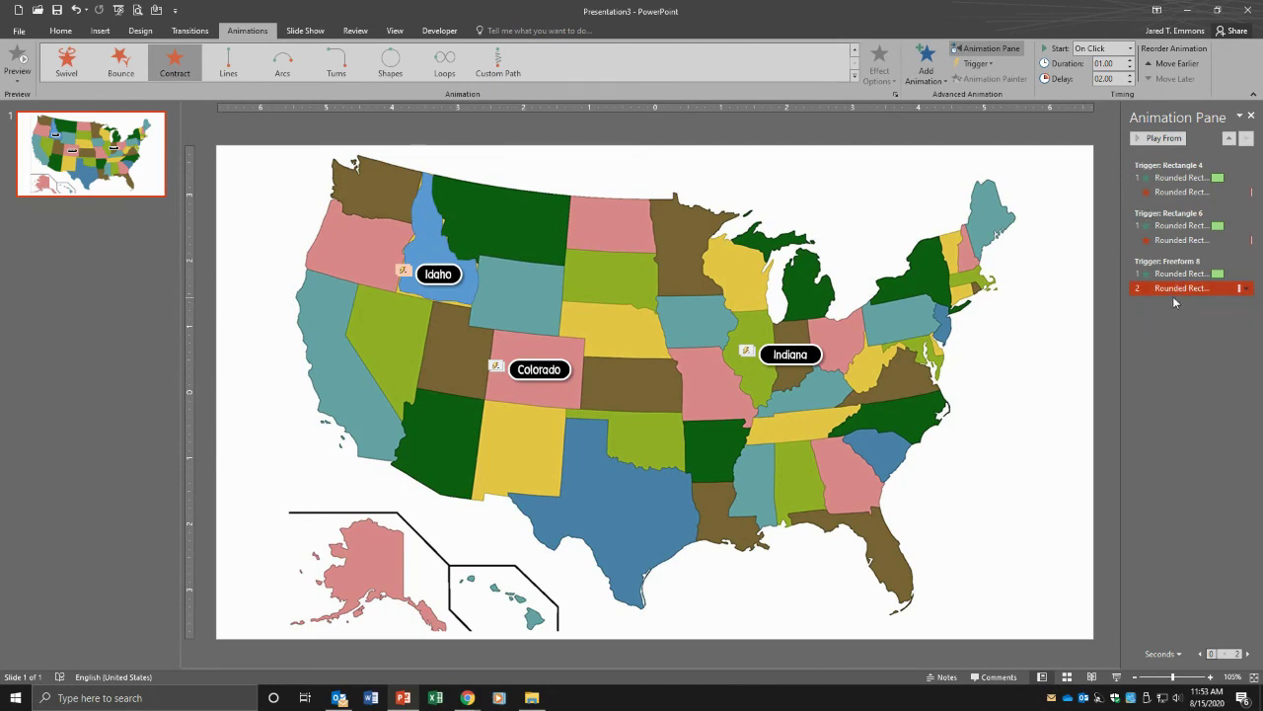
{"action": "left_click", "coordinate": [1145, 272], "text": "shift"}
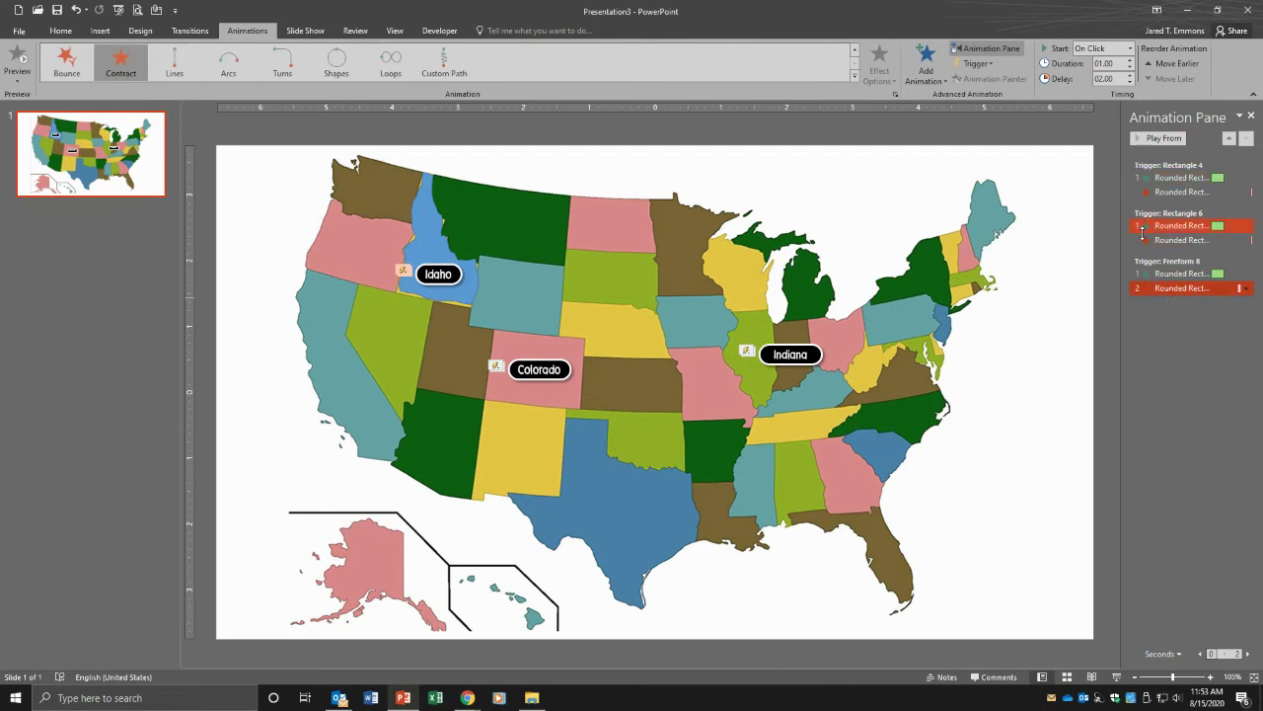
{"action": "left_click", "coordinate": [1150, 288]}
{"action": "left_click", "coordinate": [1130, 48]}
{"action": "left_click", "coordinate": [1097, 78]}
{"action": "double_click", "coordinate": [1105, 78]}
{"action": "type", "text": "2"}
{"action": "key", "text": "Return"}
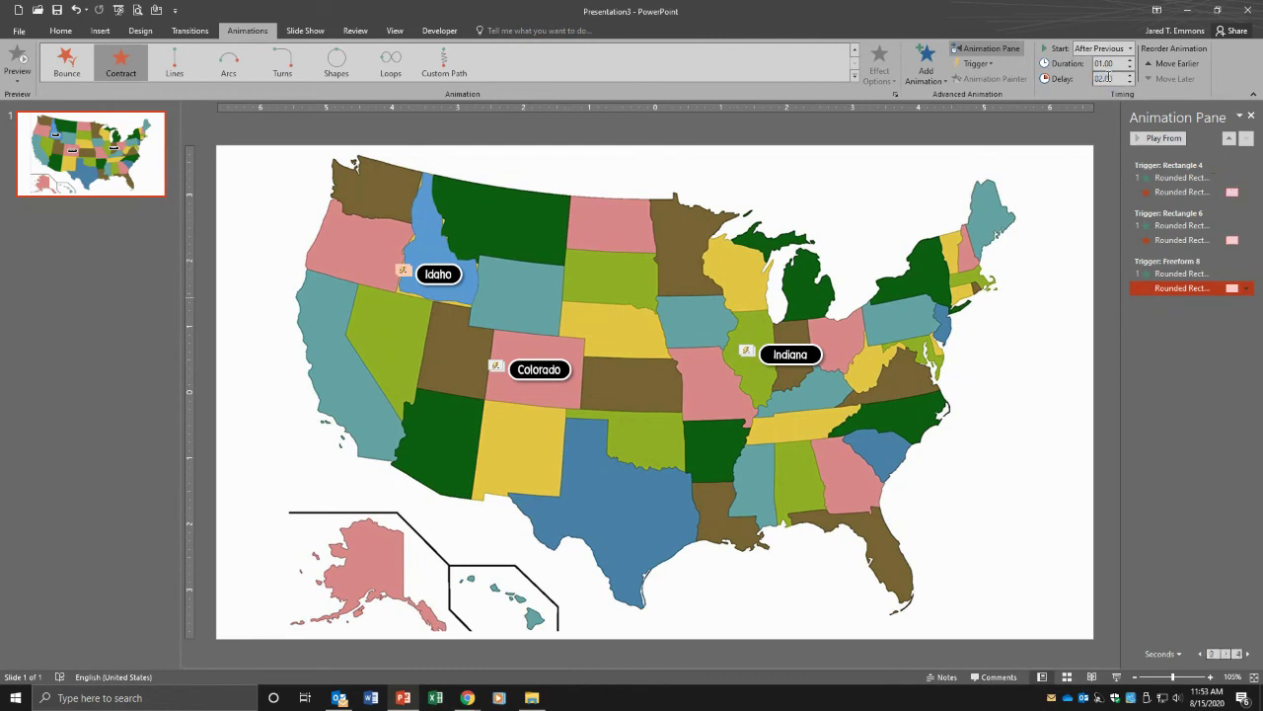